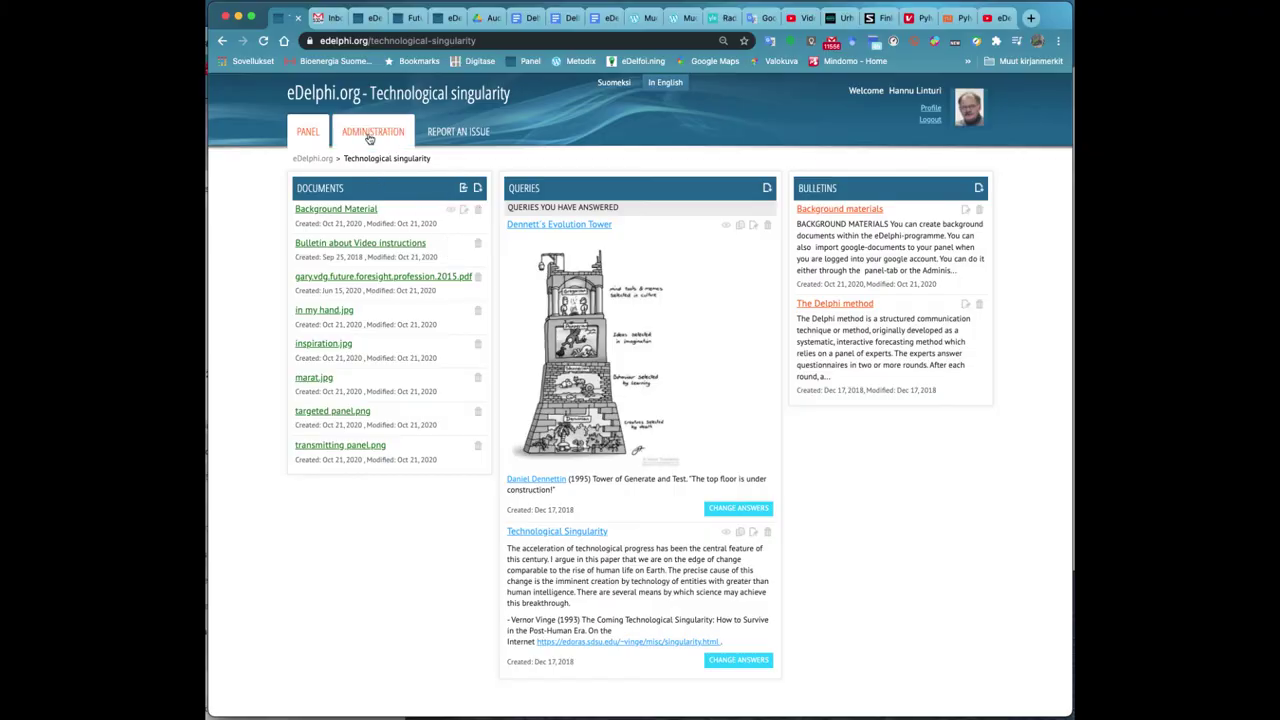
Step: Open the Technological Singularity query results from the panel's Administration area
{"action": "left_click", "coordinate": [369, 134]}
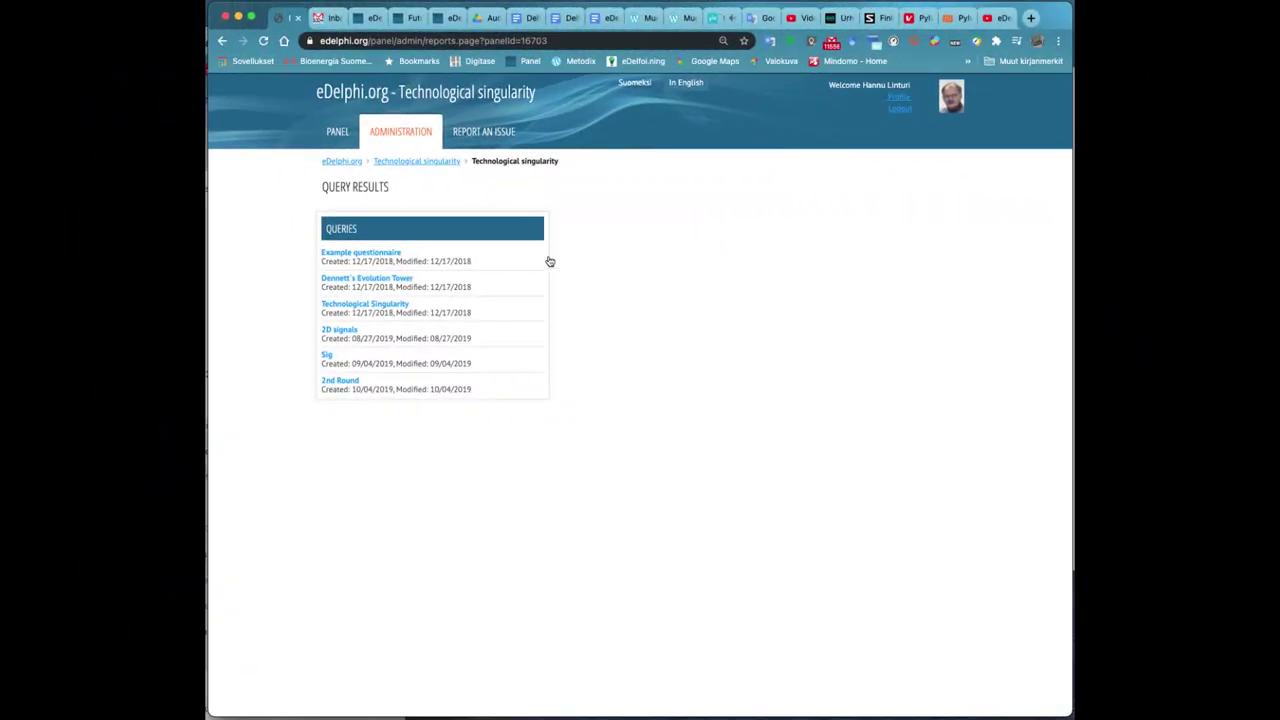
{"action": "left_click", "coordinate": [358, 305]}
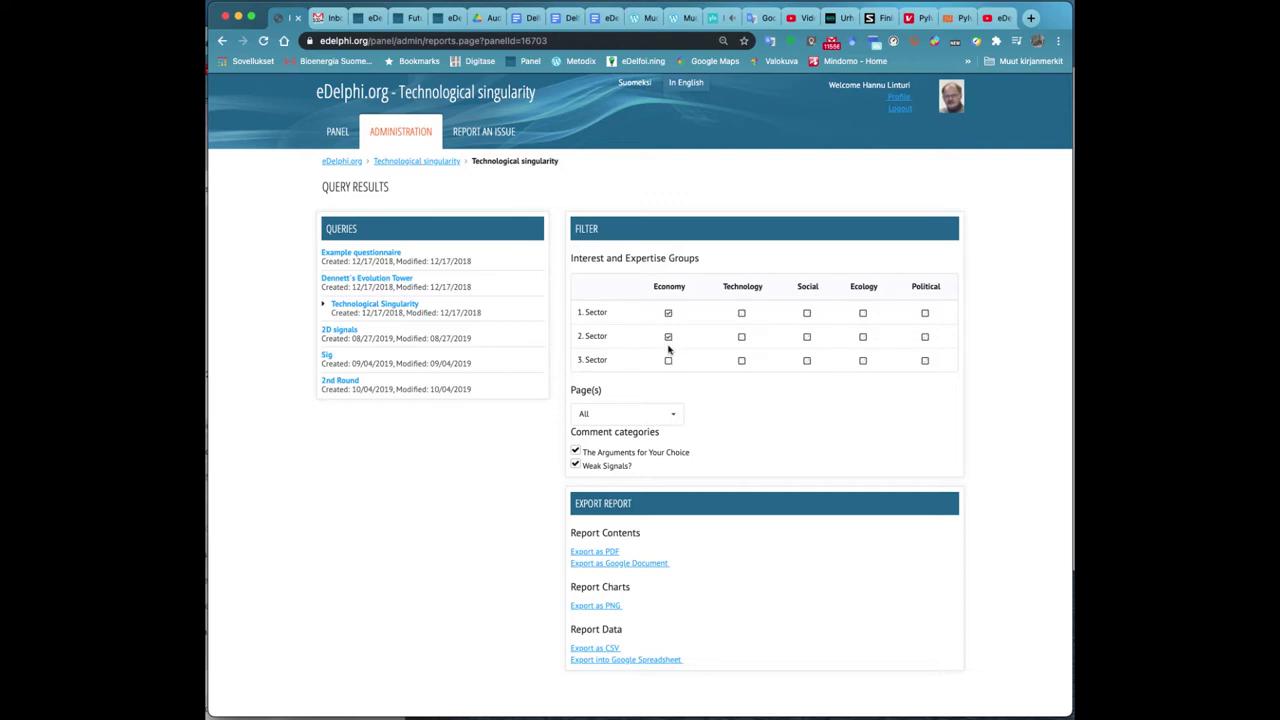
Step: Add Economy sector 3 and Technology sectors 2–3 to the filter, then request an emailed report export
{"action": "left_click", "coordinate": [668, 360]}
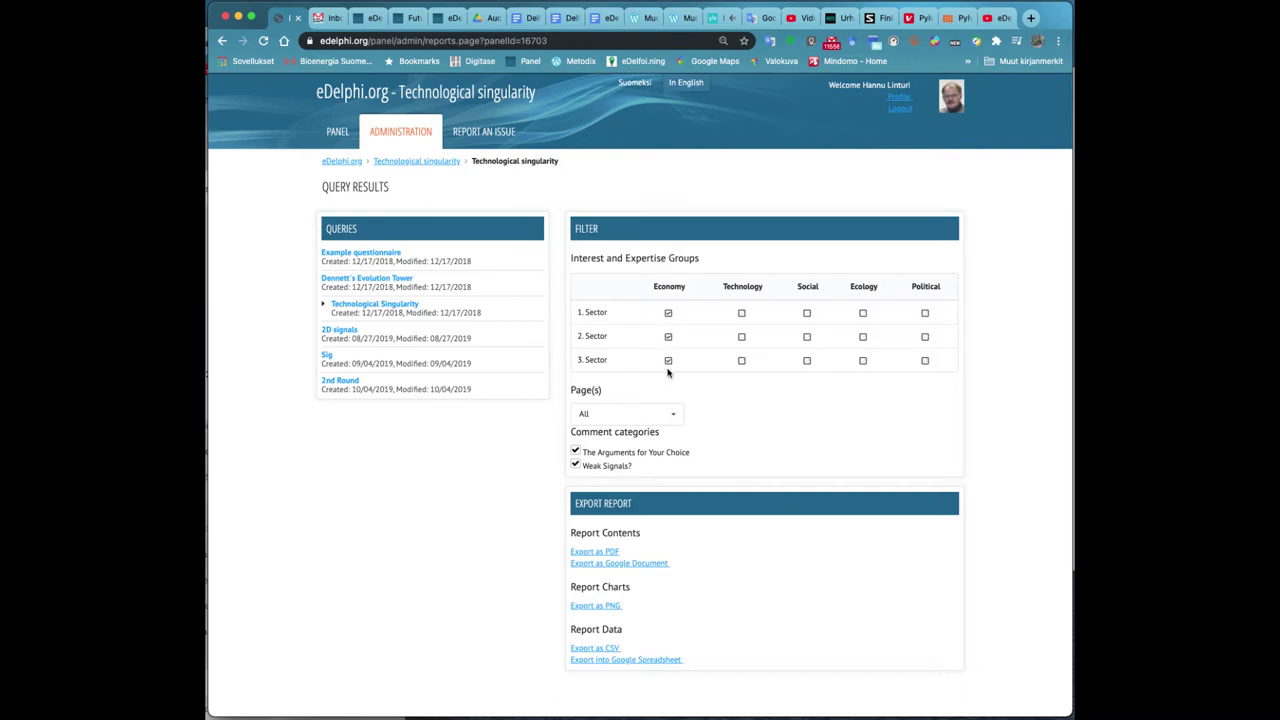
{"action": "left_click", "coordinate": [741, 336]}
{"action": "left_click", "coordinate": [741, 360]}
{"action": "left_click", "coordinate": [595, 556]}
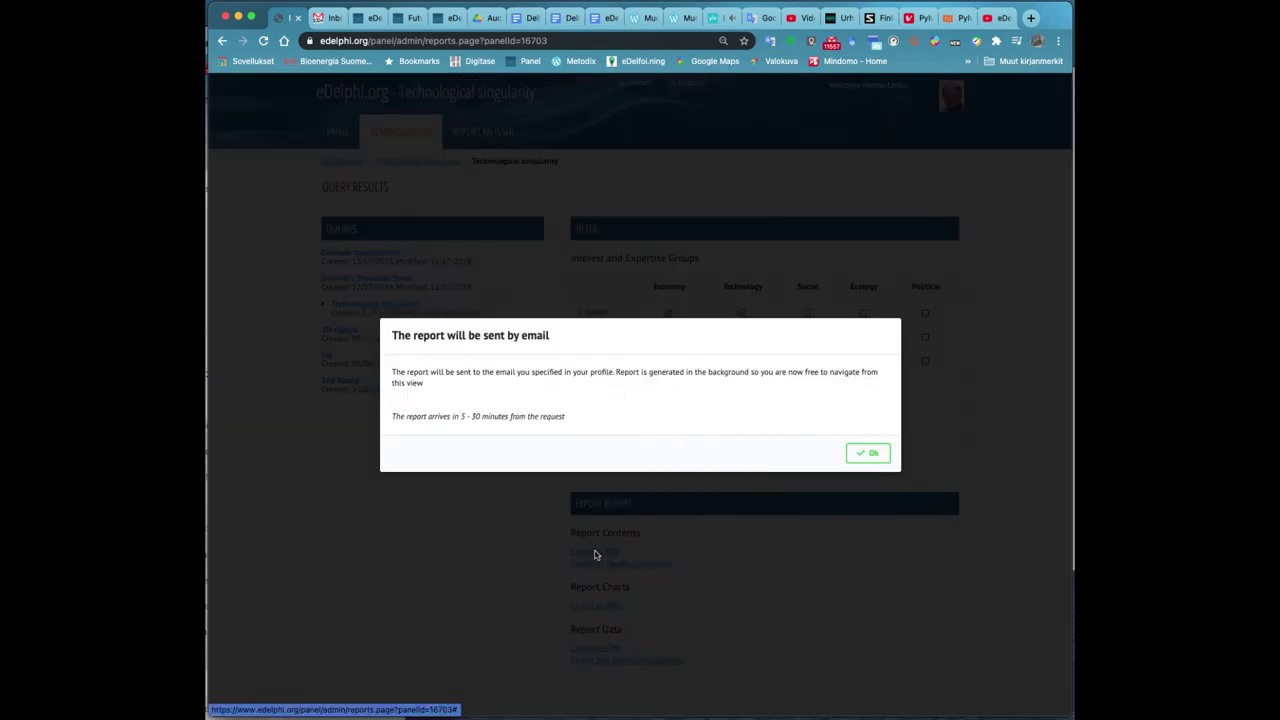
{"action": "left_click", "coordinate": [868, 454]}
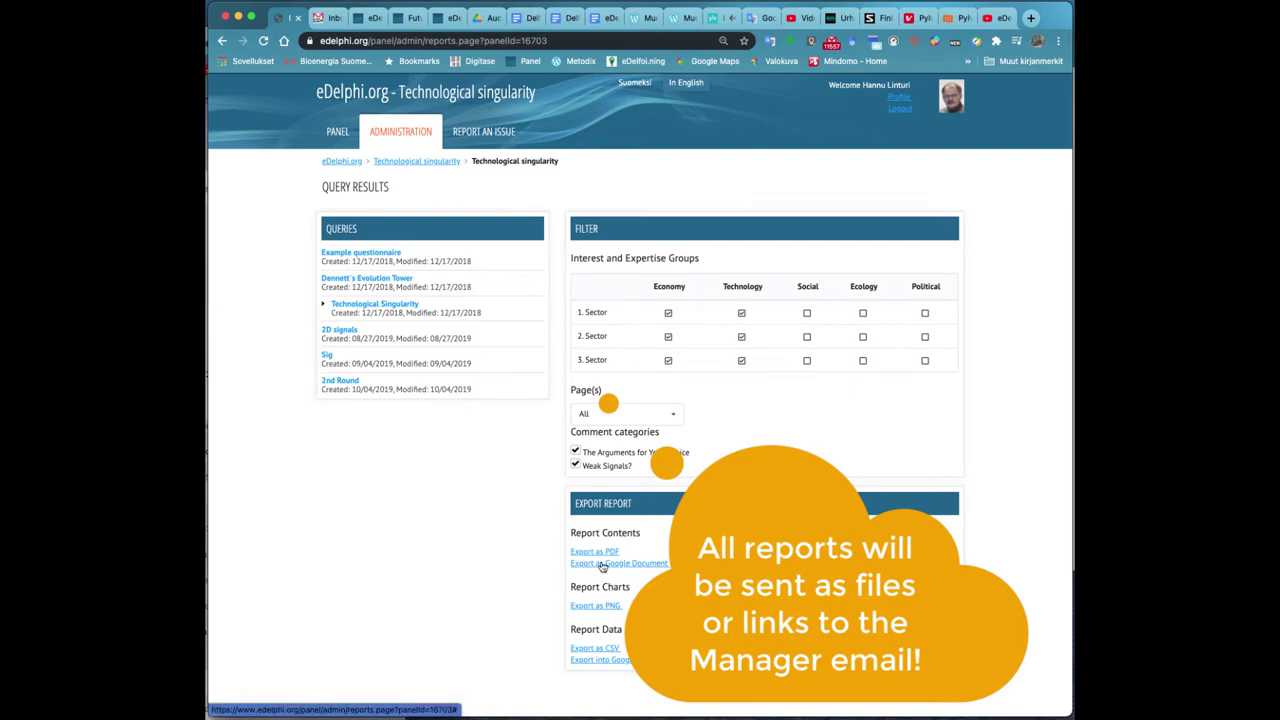
Step: Request Google Document, PNG, CSV and Google Spreadsheet exports by email, then return to the panel
{"action": "left_click", "coordinate": [602, 565]}
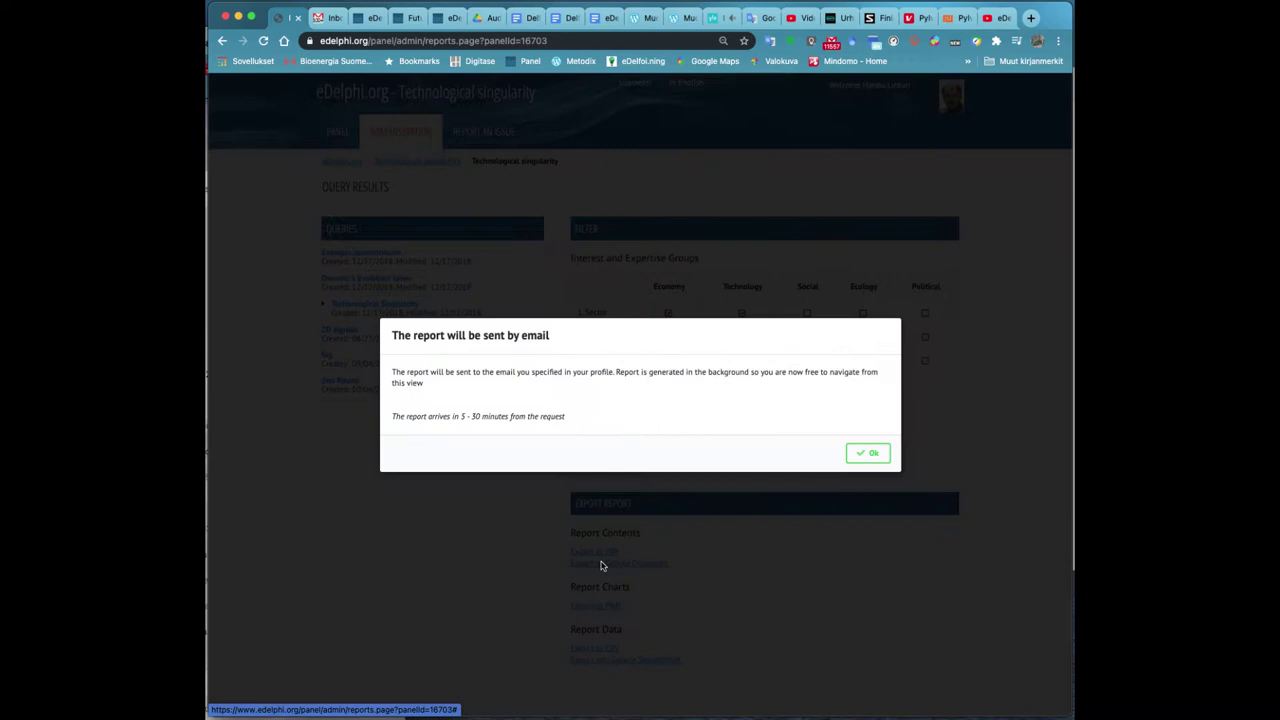
{"action": "left_click", "coordinate": [870, 455]}
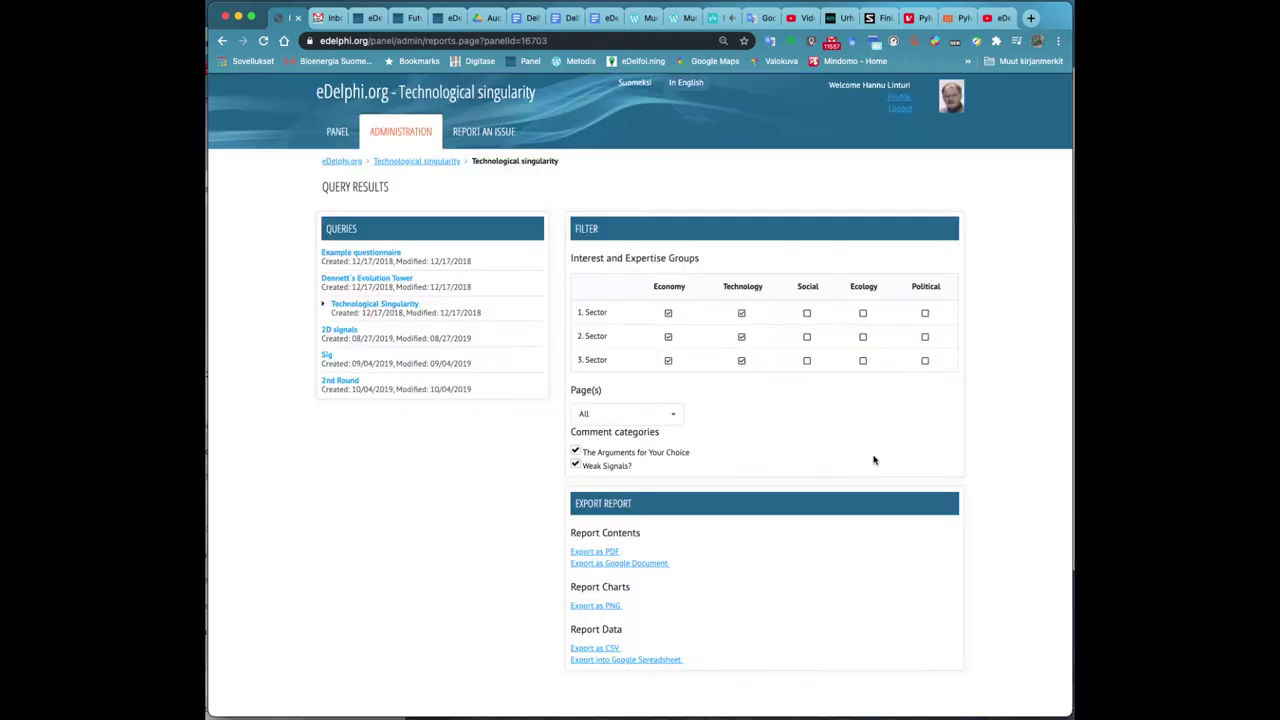
{"action": "left_click", "coordinate": [591, 607]}
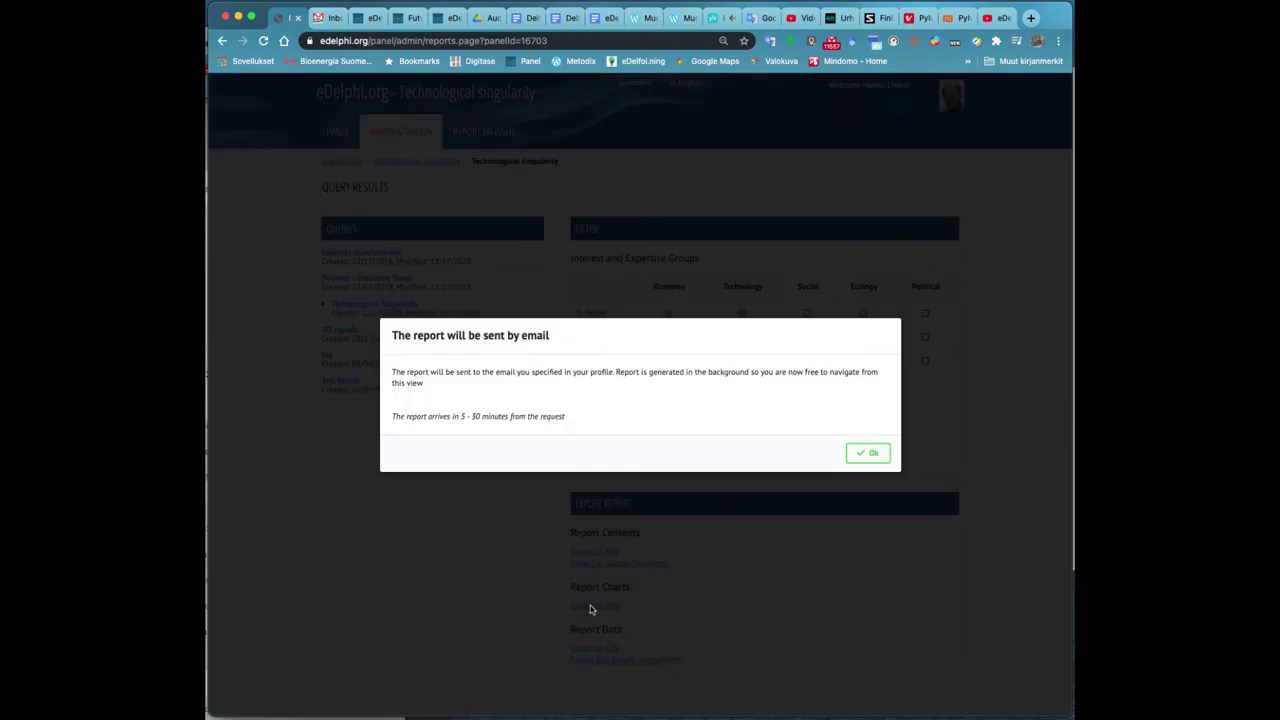
{"action": "left_click", "coordinate": [862, 455]}
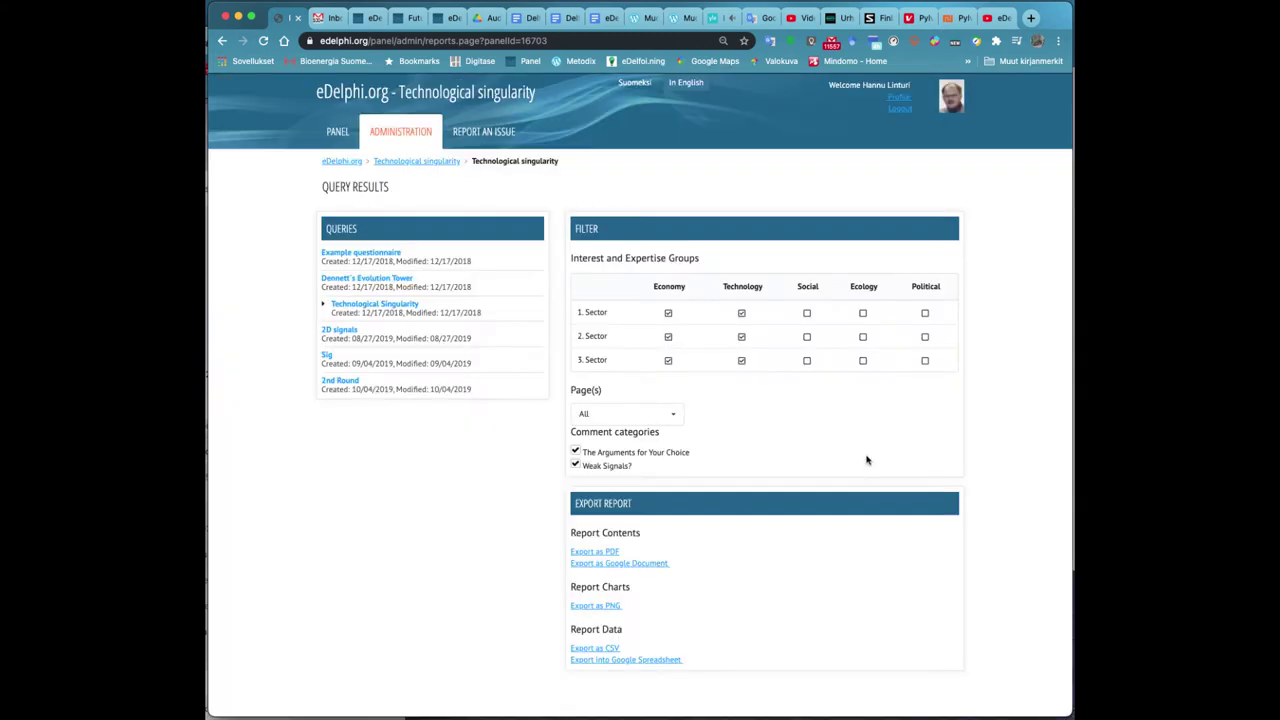
{"action": "left_click", "coordinate": [597, 651]}
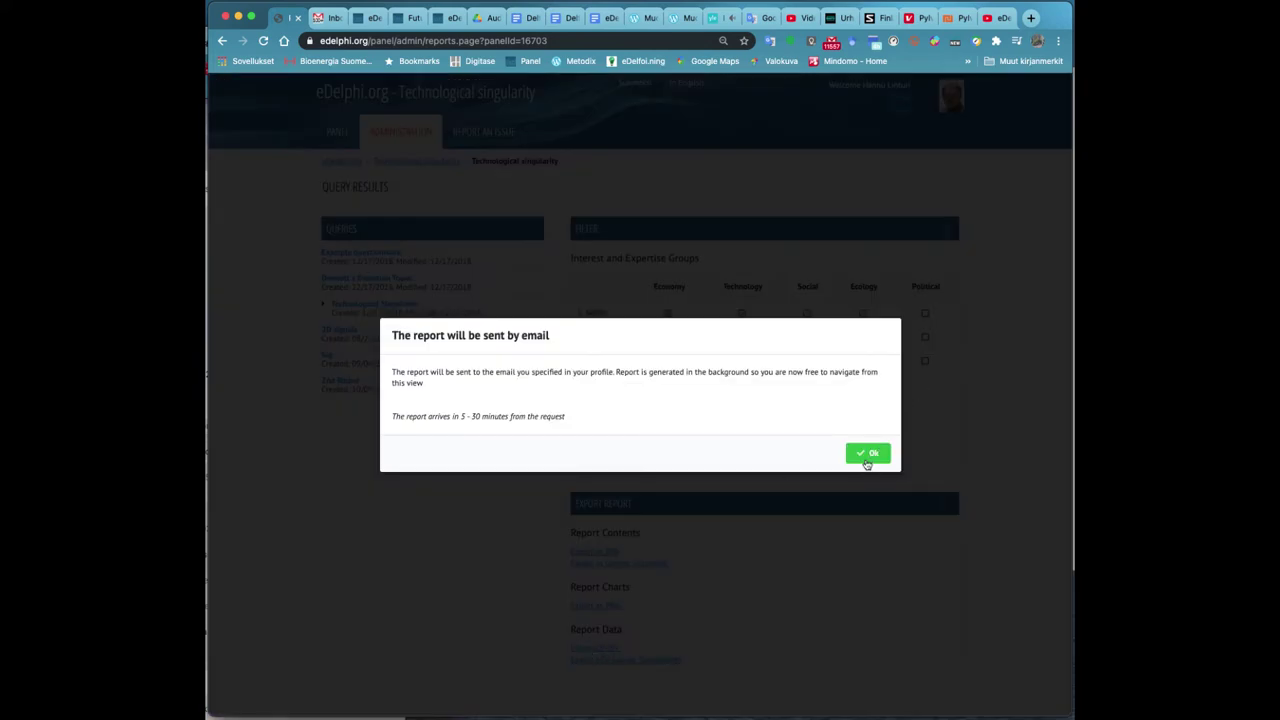
{"action": "left_click", "coordinate": [870, 456]}
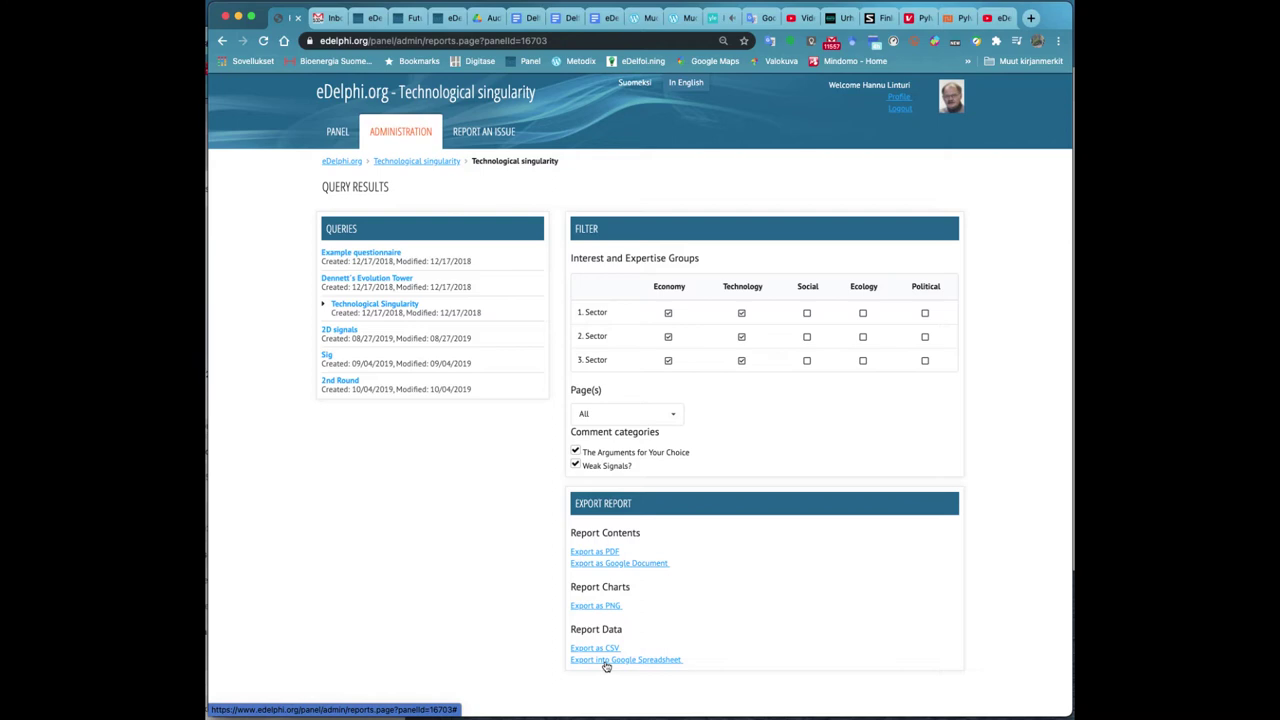
{"action": "left_click", "coordinate": [605, 661]}
{"action": "left_click", "coordinate": [870, 456]}
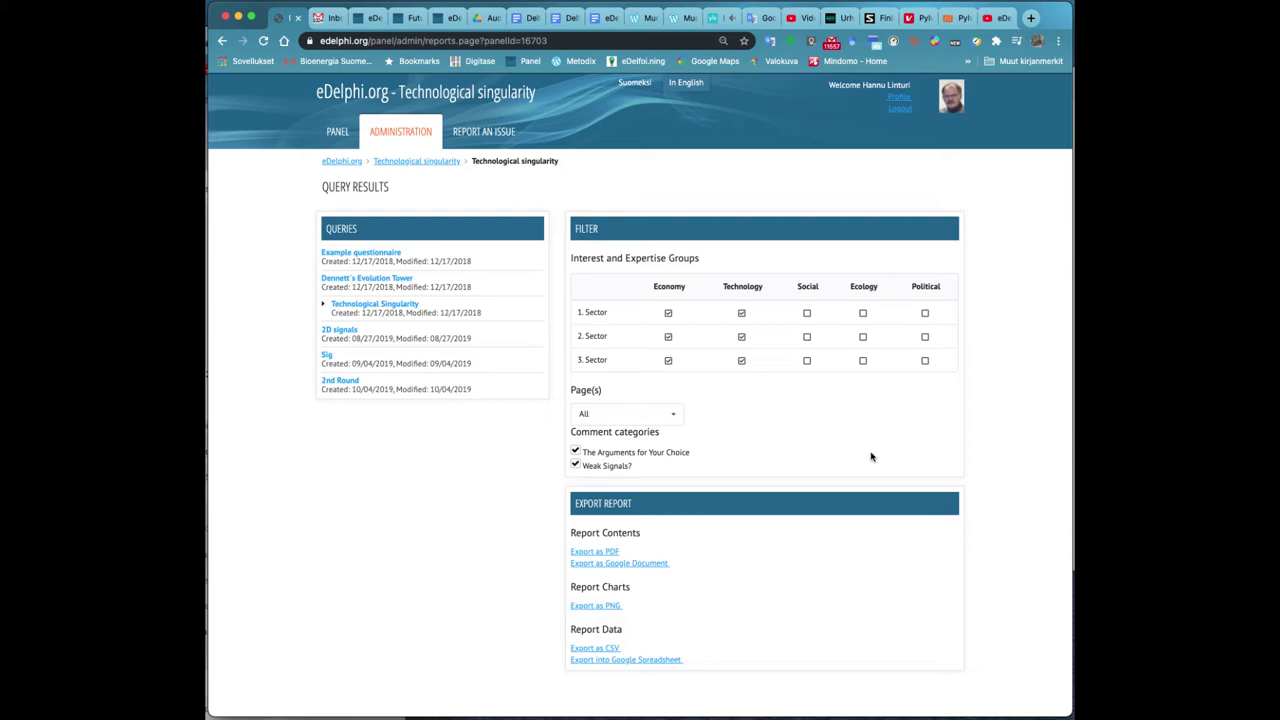
{"action": "left_click", "coordinate": [341, 139]}
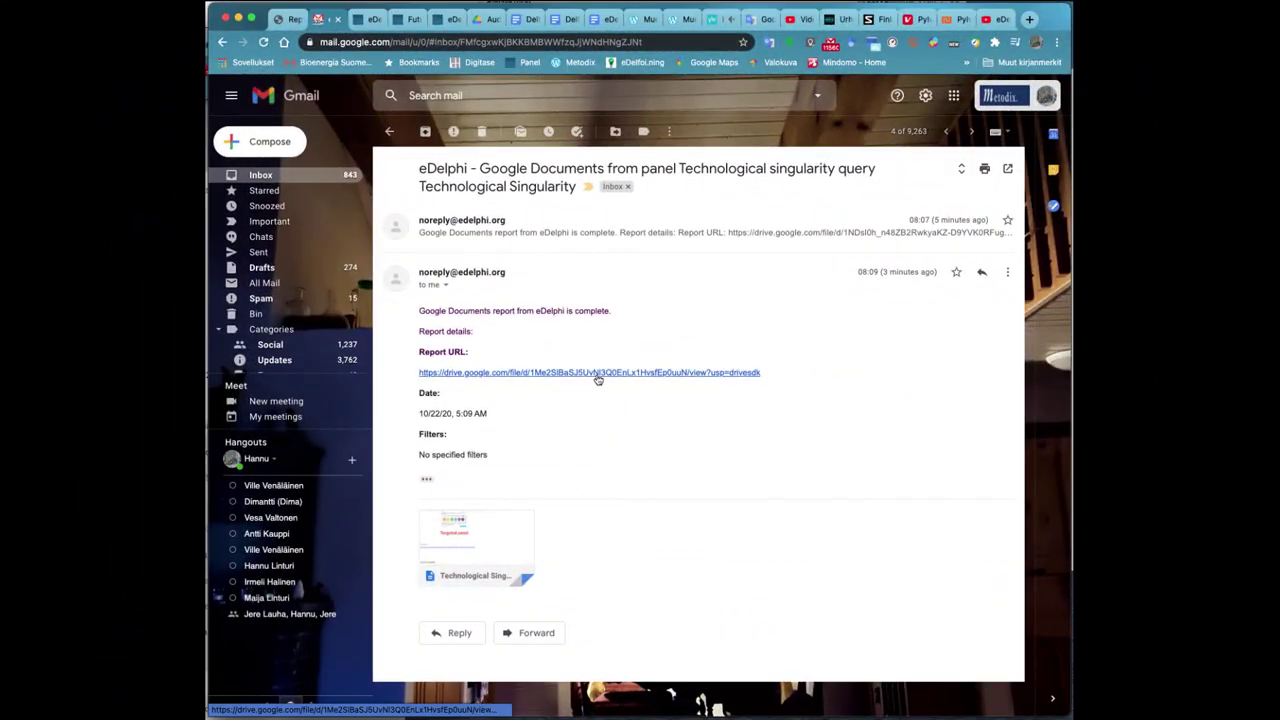
Step: Follow the email's Report URL and choose to open the report with Google Docs
{"action": "left_click", "coordinate": [598, 373]}
{"action": "left_click", "coordinate": [643, 95]}
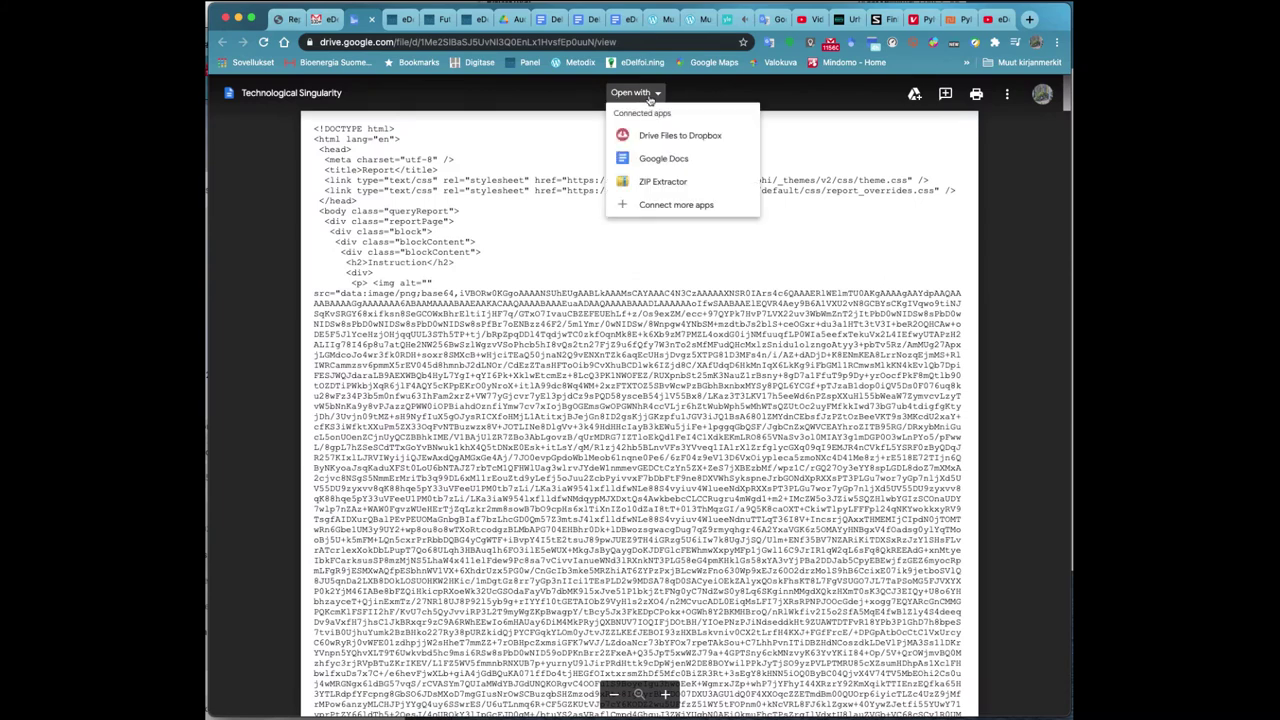
Step: Open the report in Google Docs and make the Comments line a Heading 4
{"action": "left_click", "coordinate": [651, 153]}
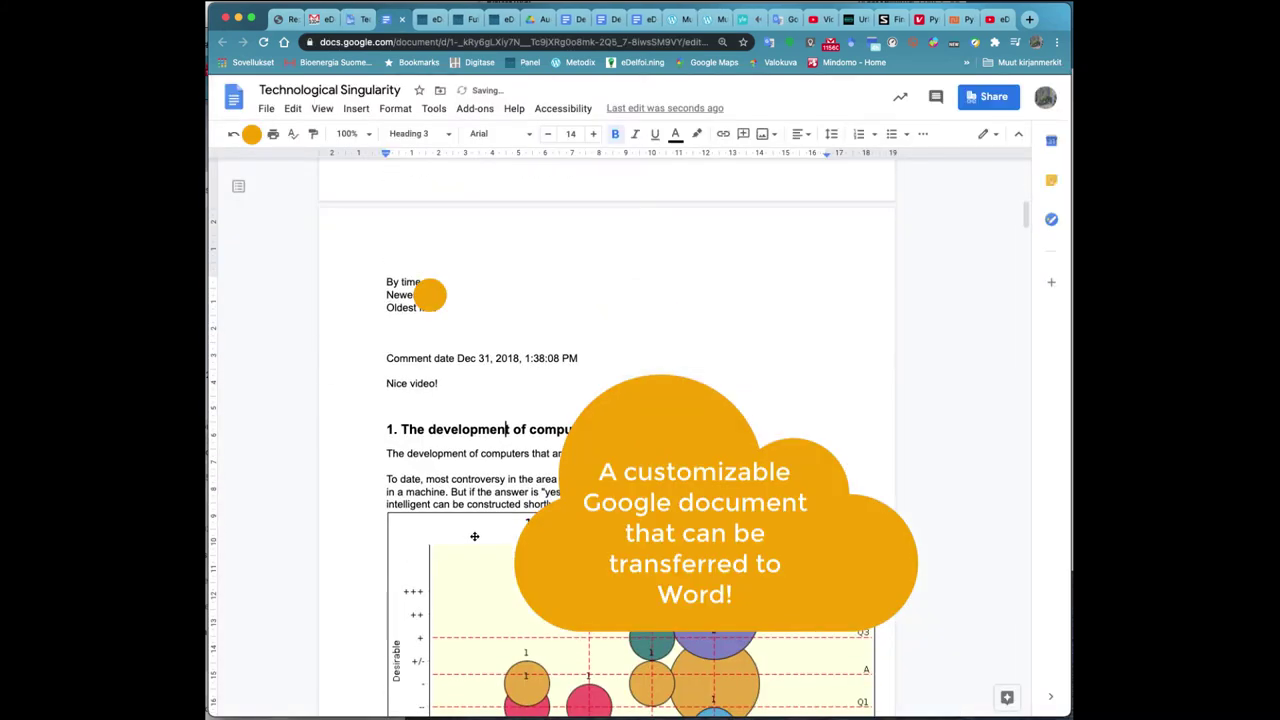
{"action": "scroll", "coordinate": [479, 532], "scroll_direction": "down", "scroll_amount": 3}
{"action": "scroll", "coordinate": [479, 532], "scroll_direction": "down", "scroll_amount": 3}
{"action": "scroll", "coordinate": [479, 532], "scroll_direction": "down", "scroll_amount": 1}
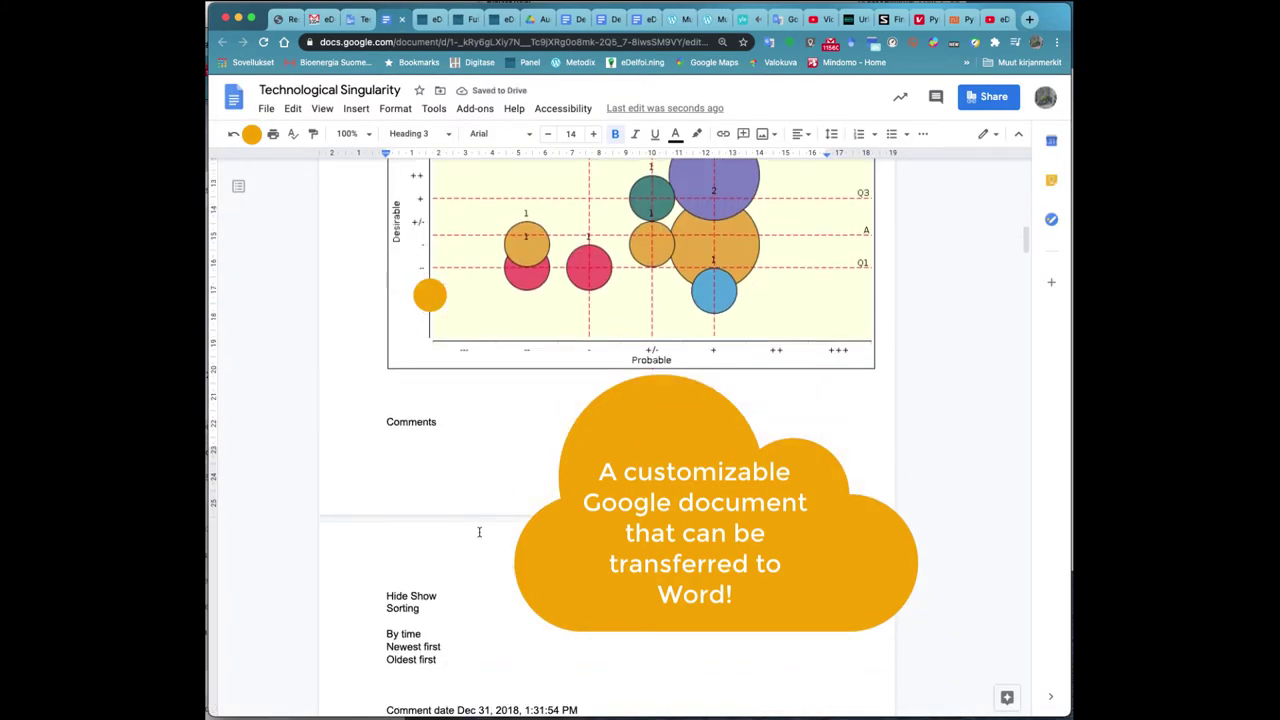
{"action": "left_click", "coordinate": [423, 432]}
{"action": "left_click", "coordinate": [415, 133]}
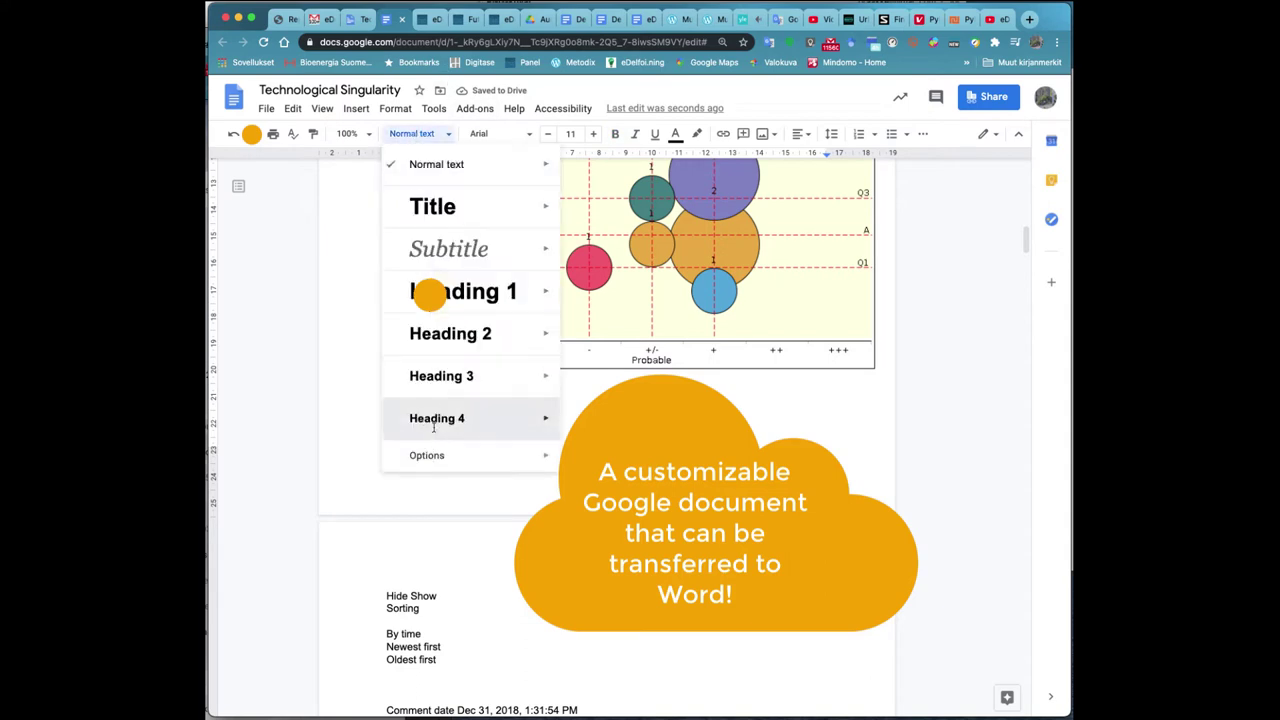
{"action": "left_click", "coordinate": [433, 418]}
Step: Delete the leftover Comments and sorting text and the empty line above the comment date
{"action": "scroll", "coordinate": [428, 420], "scroll_direction": "down", "scroll_amount": 2}
{"action": "scroll", "coordinate": [414, 550], "scroll_direction": "down", "scroll_amount": 1}
{"action": "scroll", "coordinate": [411, 540], "scroll_direction": "down", "scroll_amount": 2}
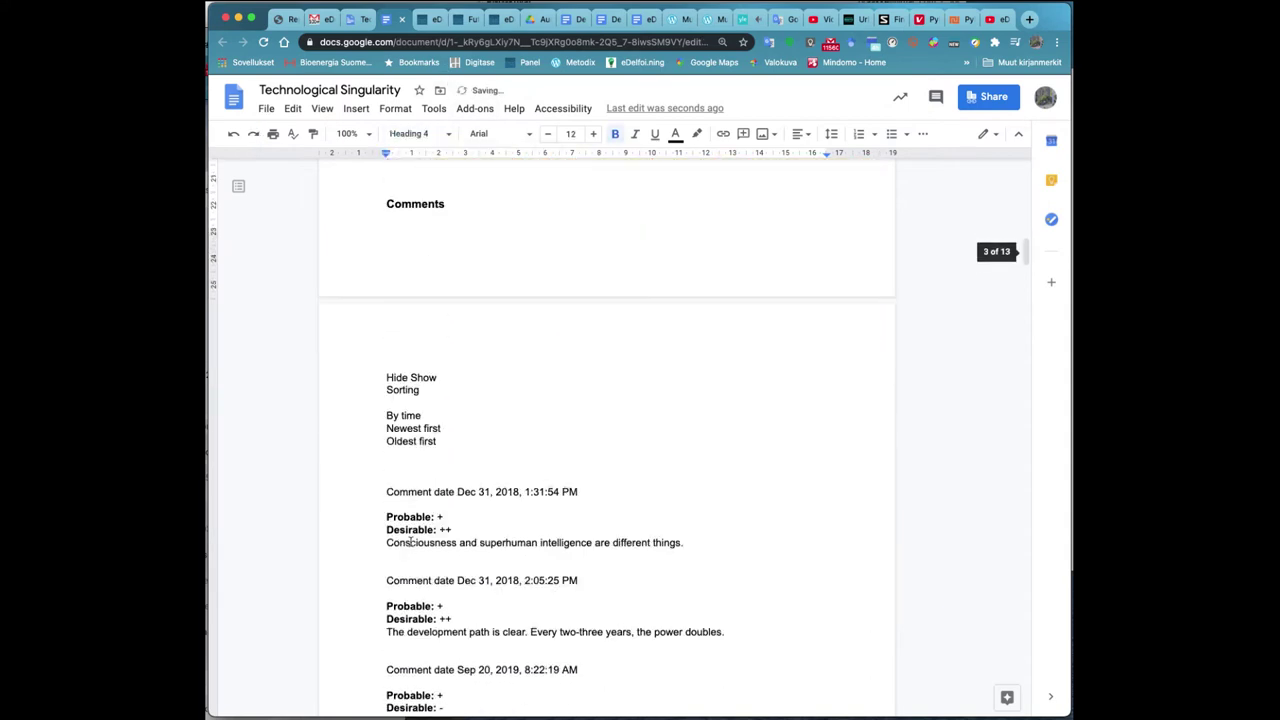
{"action": "left_click_drag", "start_coordinate": [390, 455], "coordinate": [368, 304]}
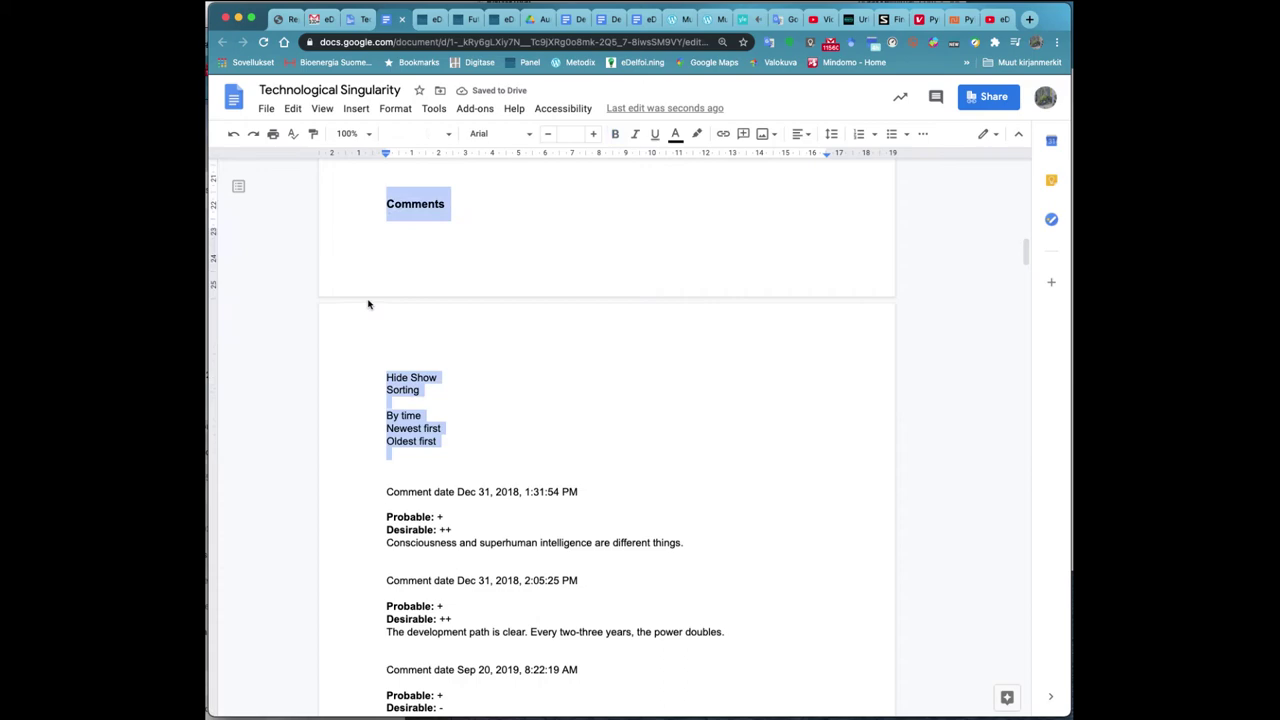
{"action": "key", "text": "BackSpace"}
{"action": "key", "text": "BackSpace"}
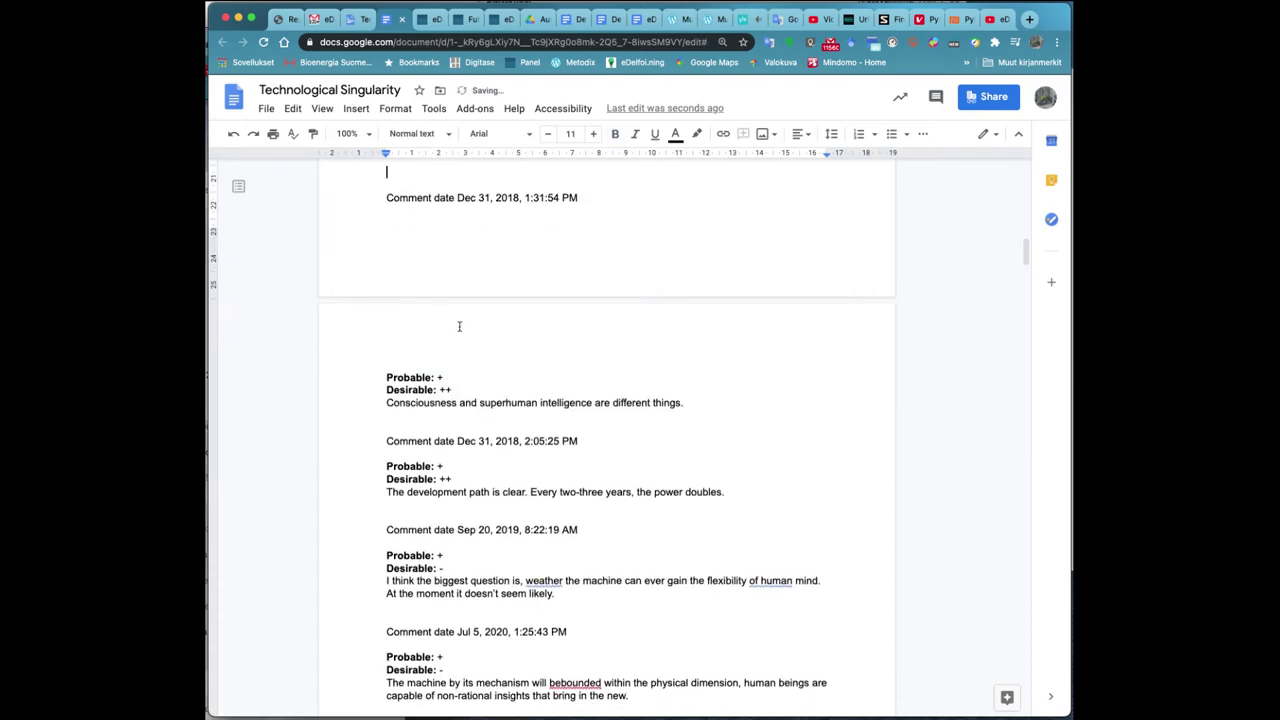
{"action": "scroll", "coordinate": [470, 350], "scroll_direction": "up", "scroll_amount": 5}
{"action": "scroll", "coordinate": [497, 526], "scroll_direction": "down", "scroll_amount": 2}
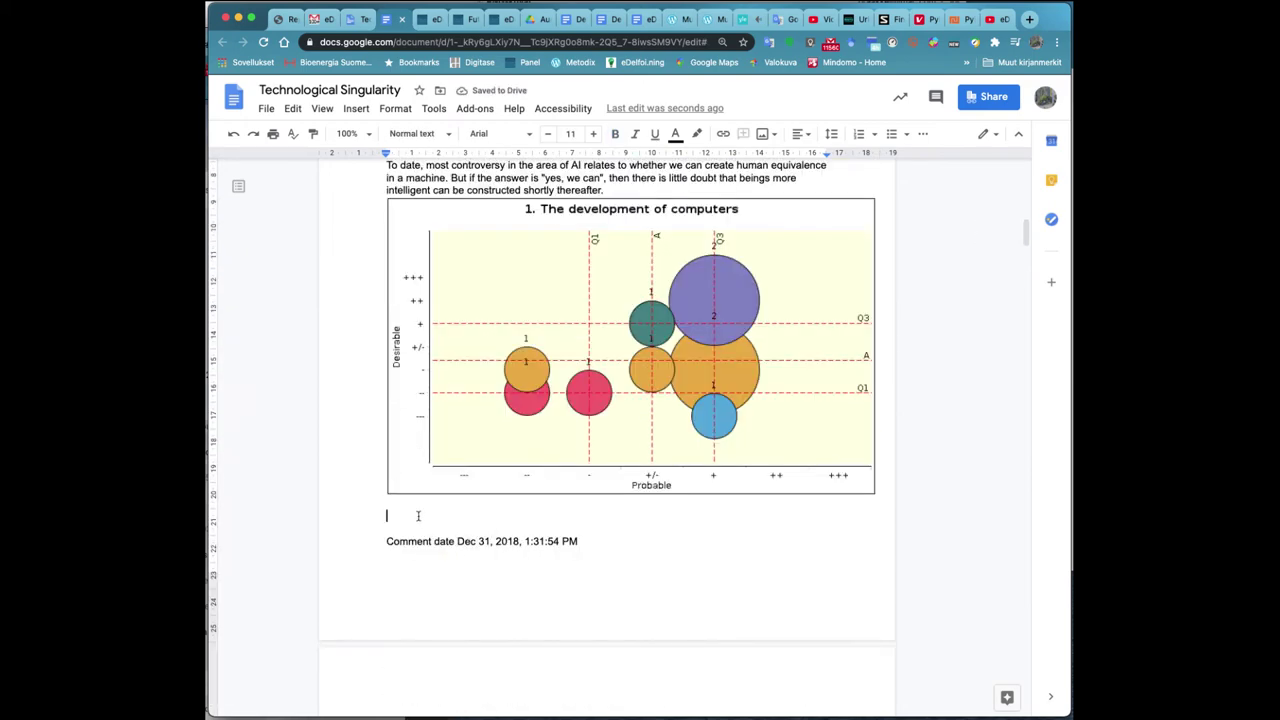
{"action": "key", "text": "BackSpace"}
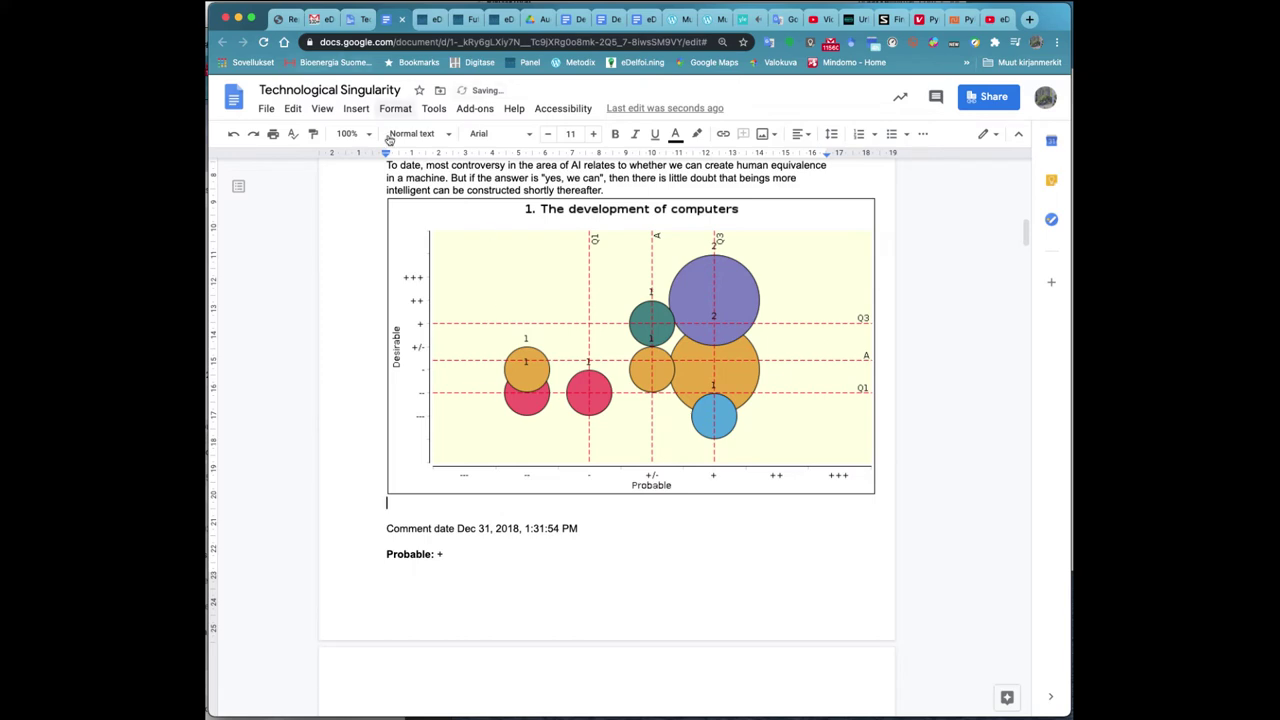
Step: Add page numbers to the footer, then open the Google Sheets report from the email
{"action": "left_click", "coordinate": [357, 110]}
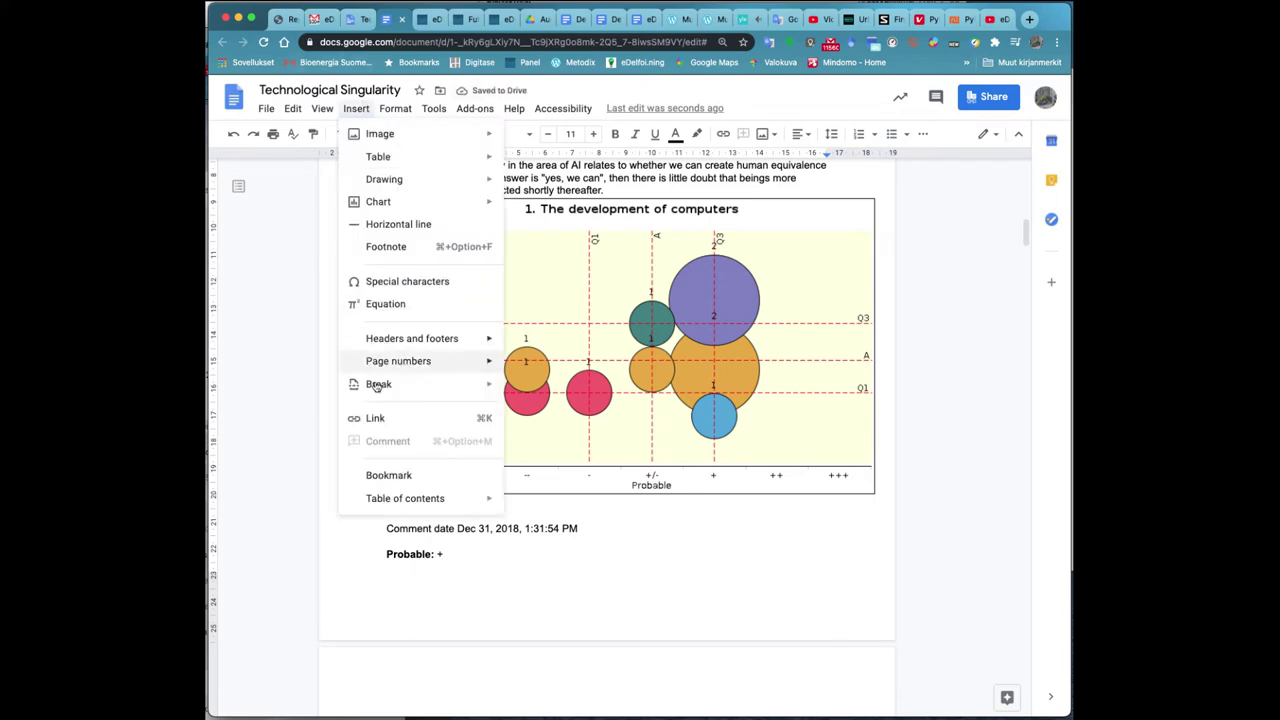
{"action": "mouse_move", "coordinate": [398, 361]}
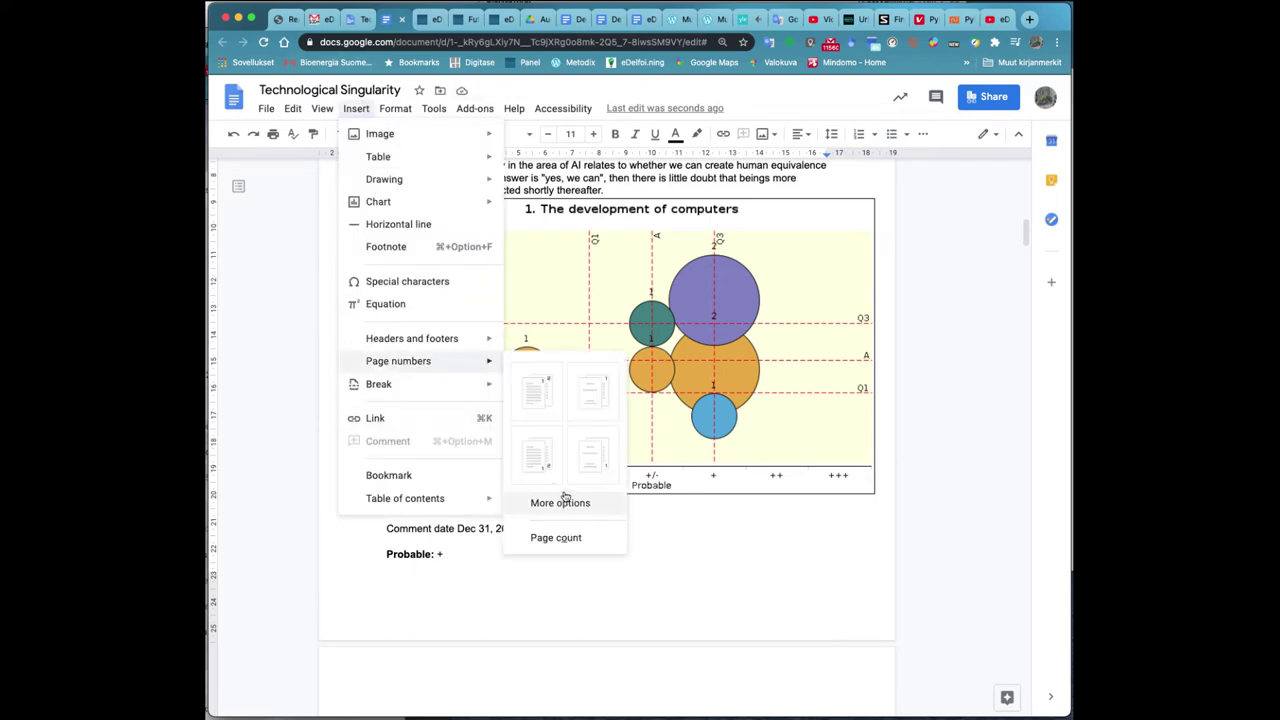
{"action": "left_click", "coordinate": [538, 458]}
{"action": "type", "text": "/"}
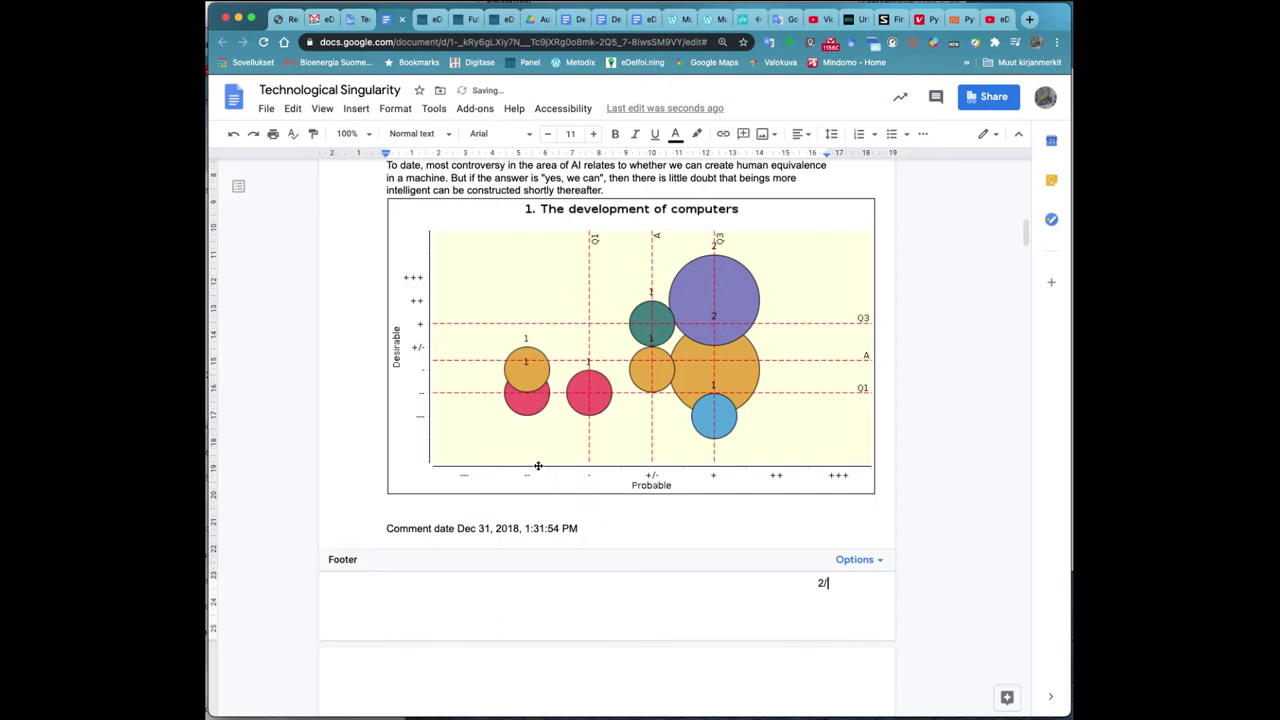
{"action": "scroll", "coordinate": [620, 370], "scroll_direction": "down", "scroll_amount": 1}
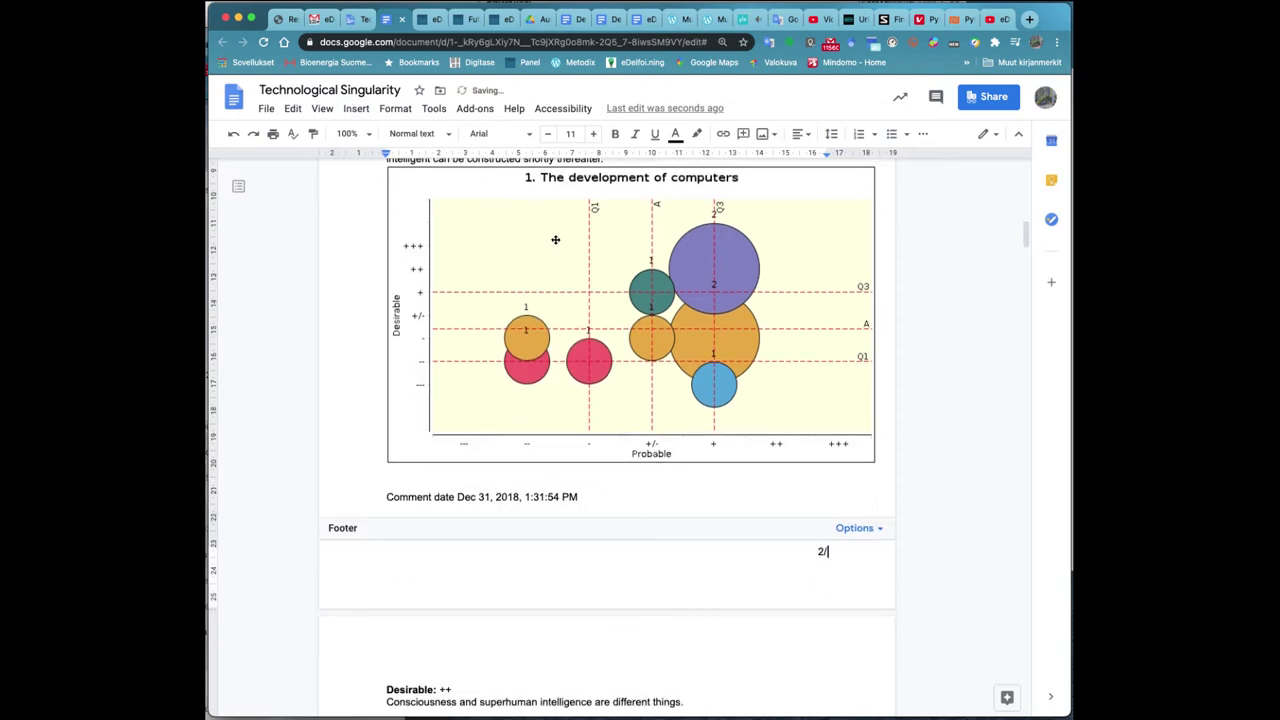
{"action": "left_click", "coordinate": [356, 110]}
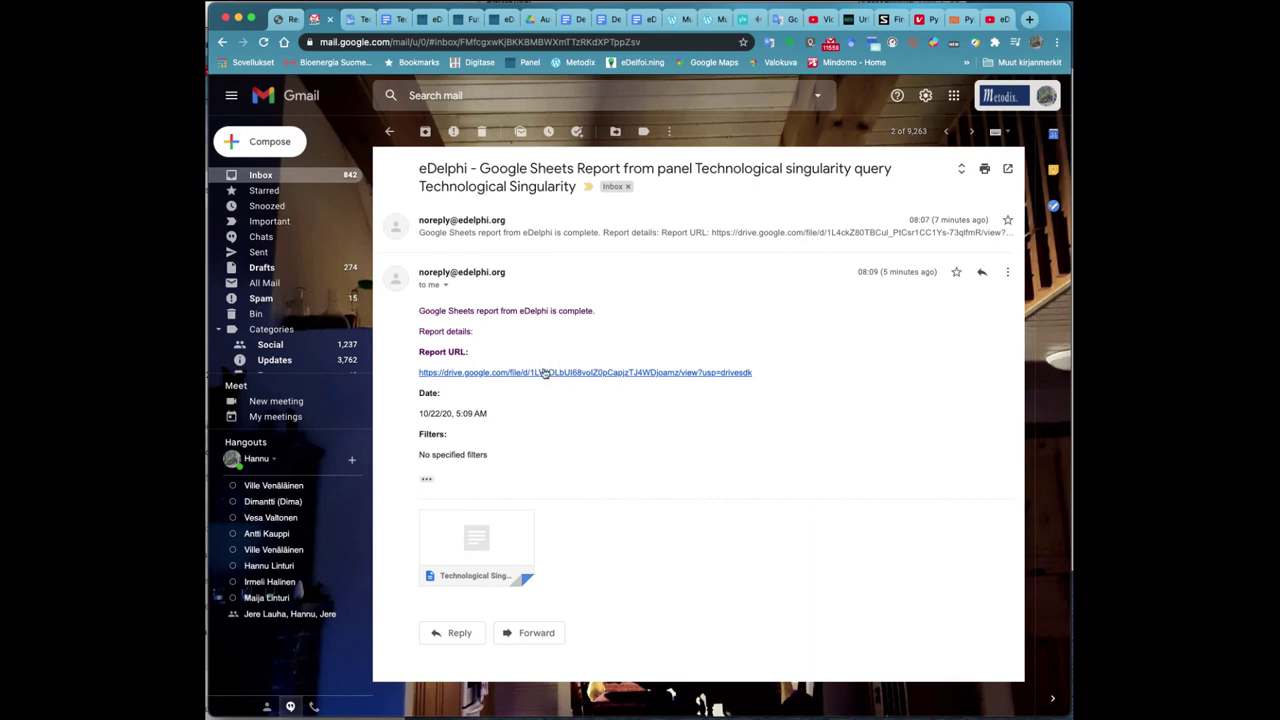
{"action": "left_click", "coordinate": [546, 372]}
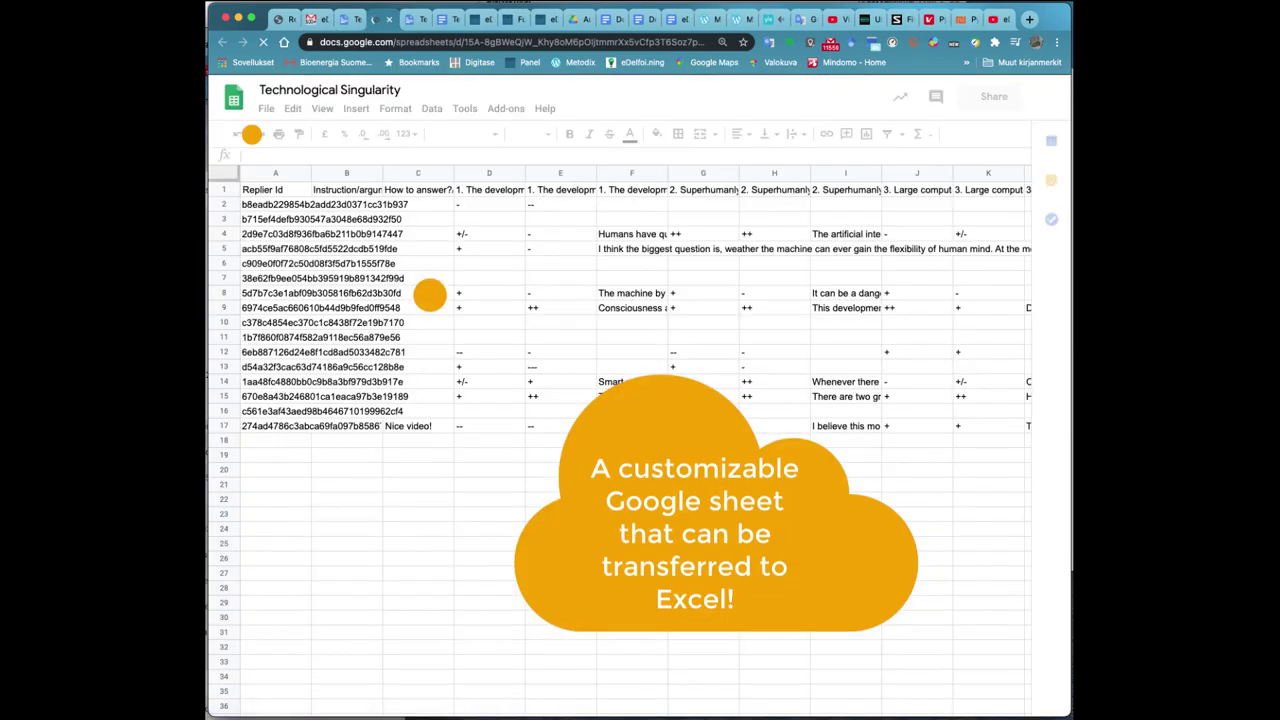
Step: Autofit column A to its Replier IDs and fill it orange
{"action": "double_click", "coordinate": [312, 172]}
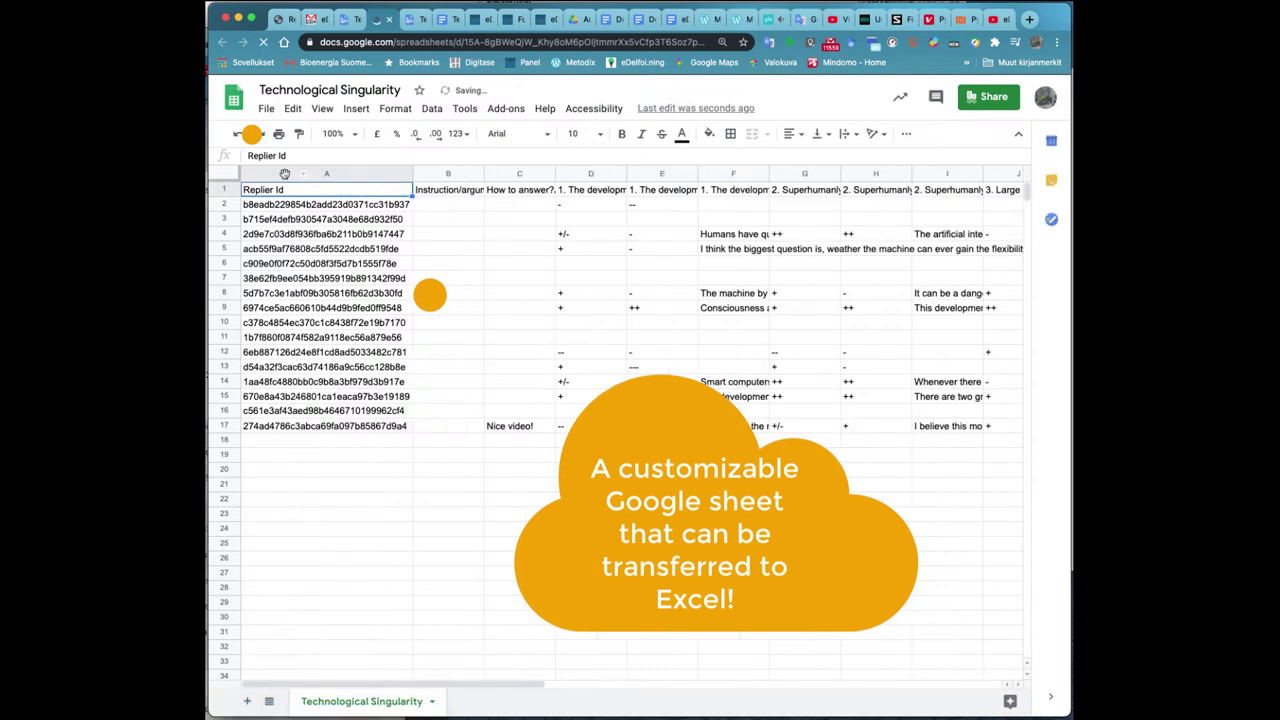
{"action": "left_click", "coordinate": [293, 176]}
{"action": "left_click", "coordinate": [709, 133]}
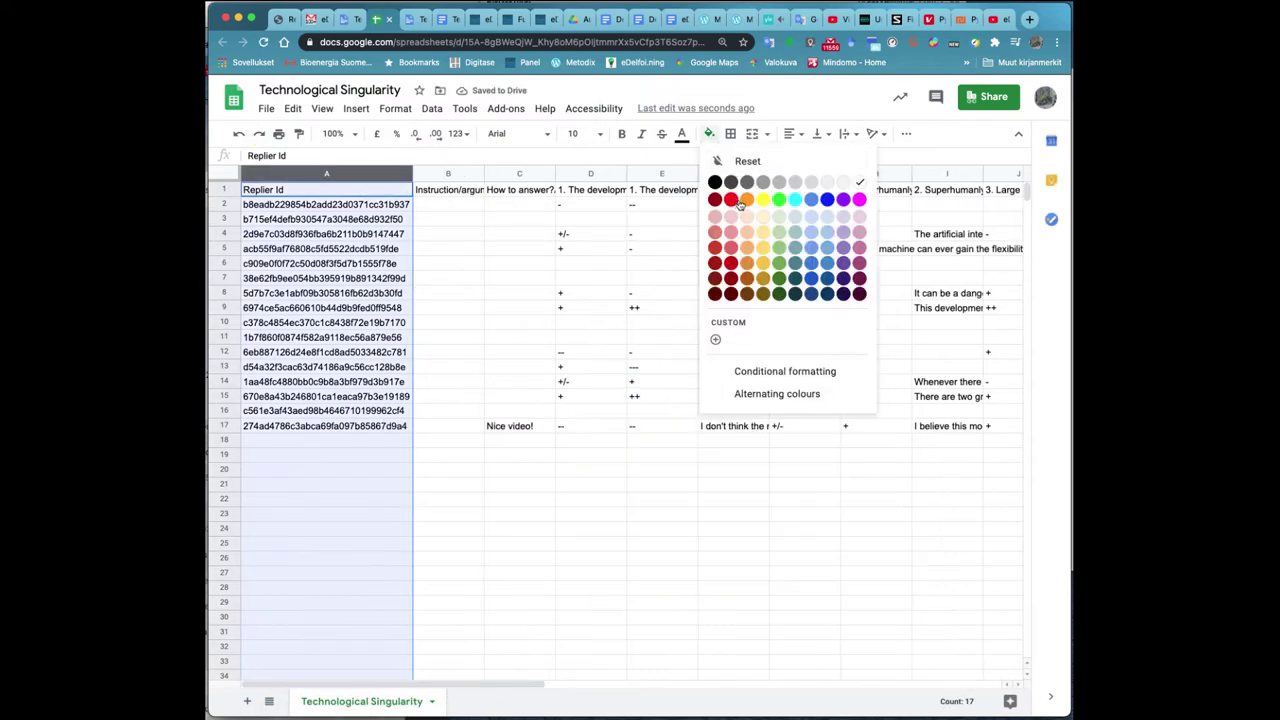
{"action": "left_click", "coordinate": [746, 202]}
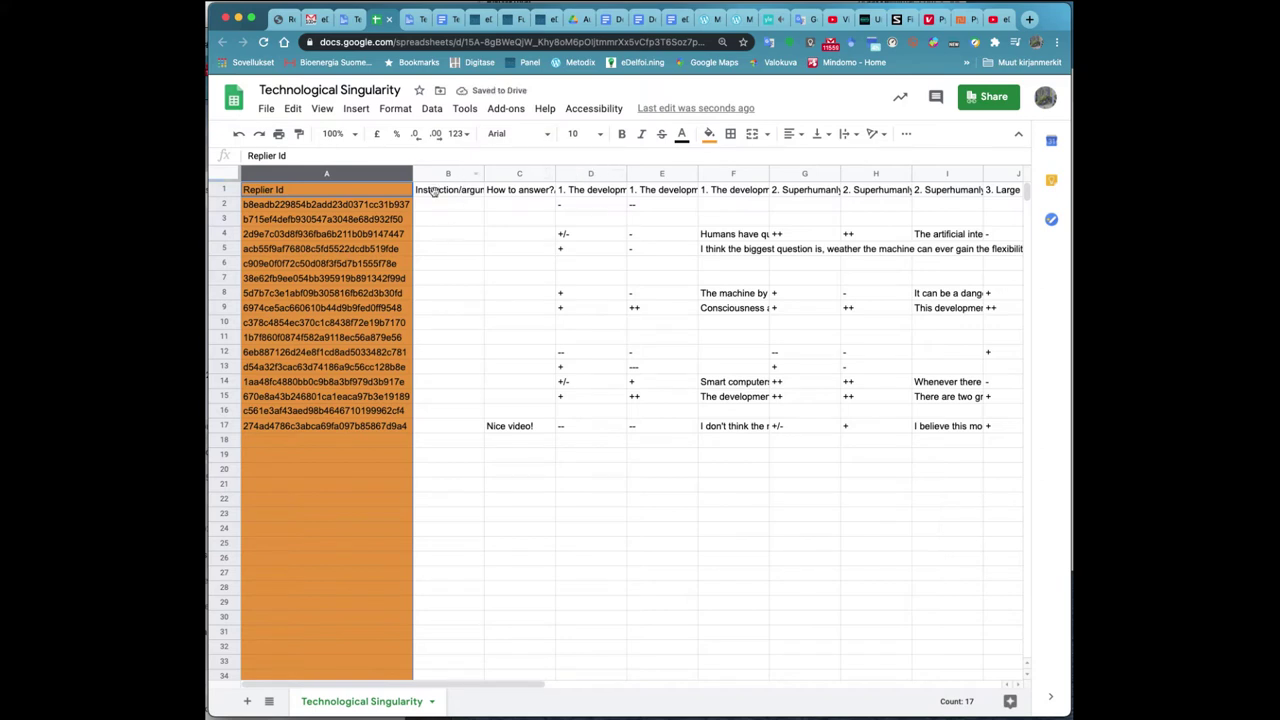
{"action": "left_click", "coordinate": [295, 109]}
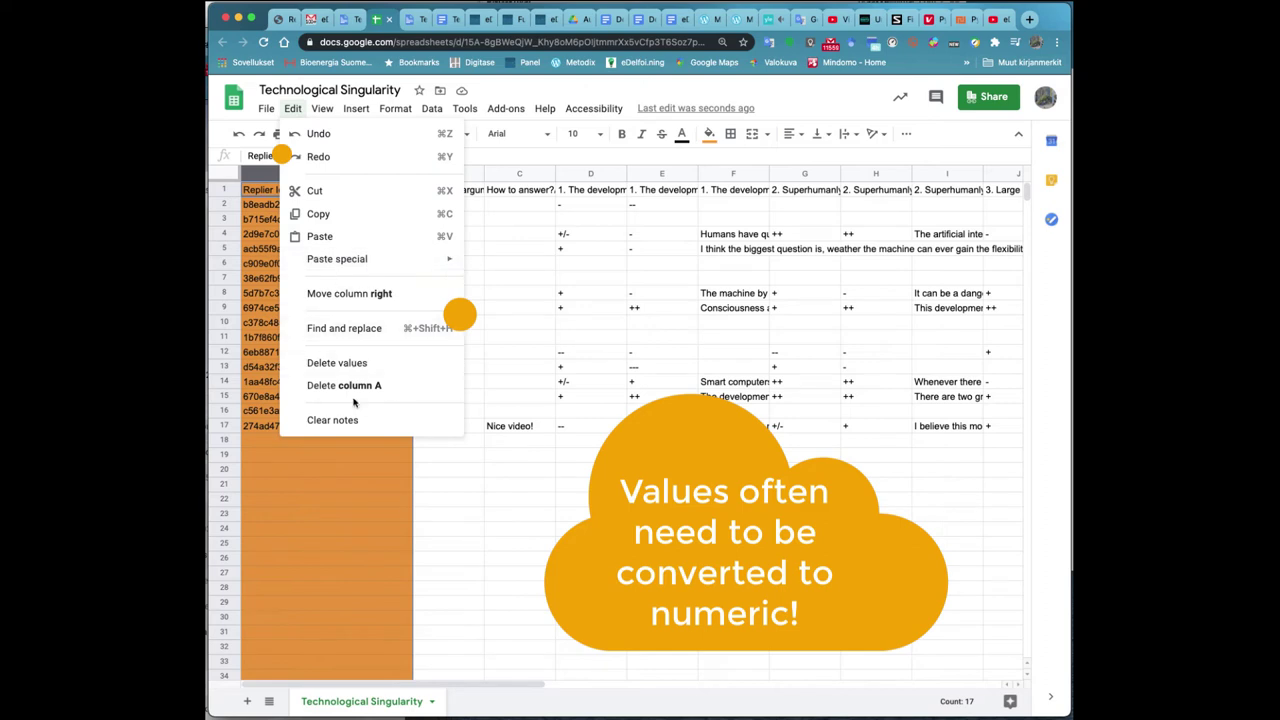
Step: Replace every ++ with 2, searching only this sheet
{"action": "left_click", "coordinate": [384, 334]}
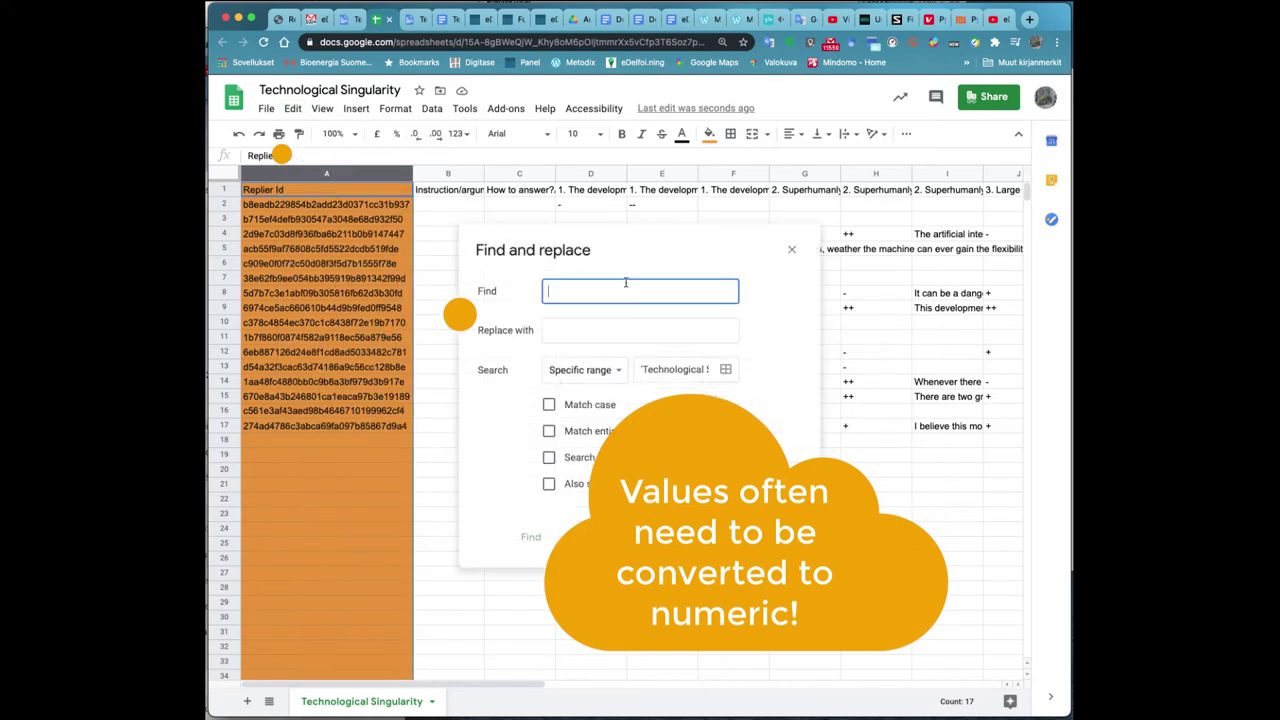
{"action": "type", "text": "++"}
{"action": "left_click", "coordinate": [580, 331]}
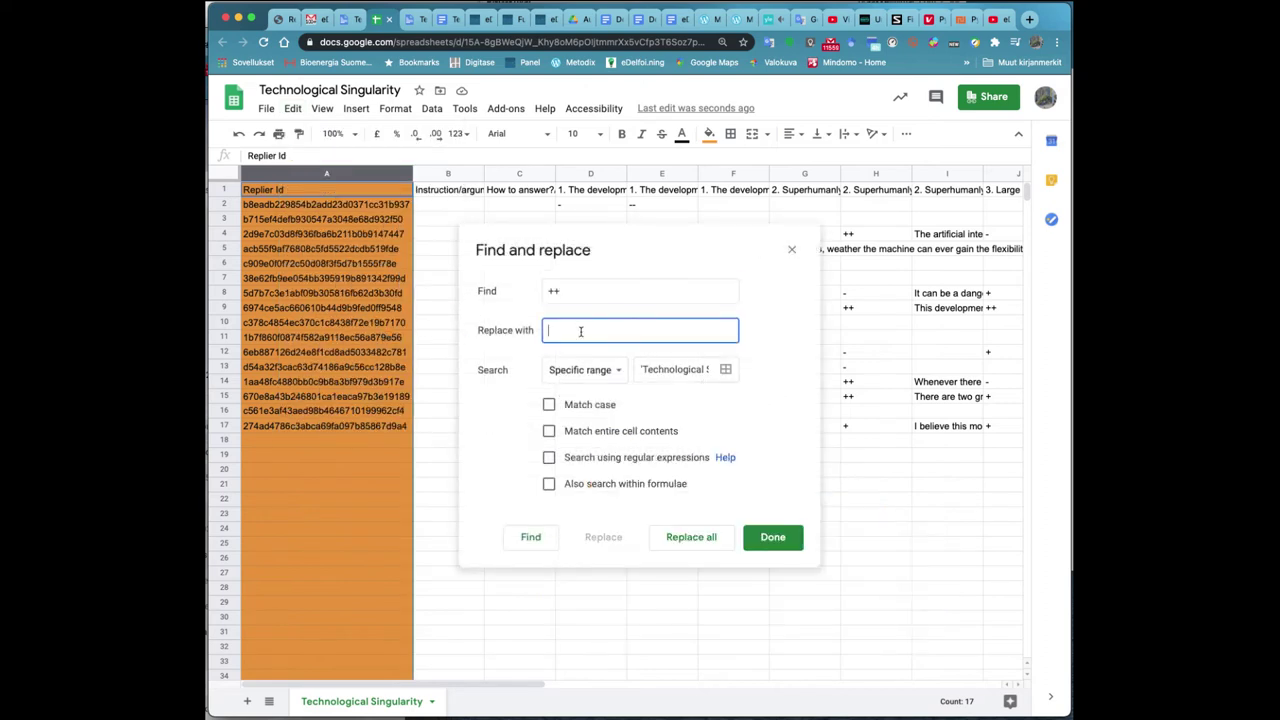
{"action": "type", "text": "2"}
{"action": "left_click", "coordinate": [563, 372]}
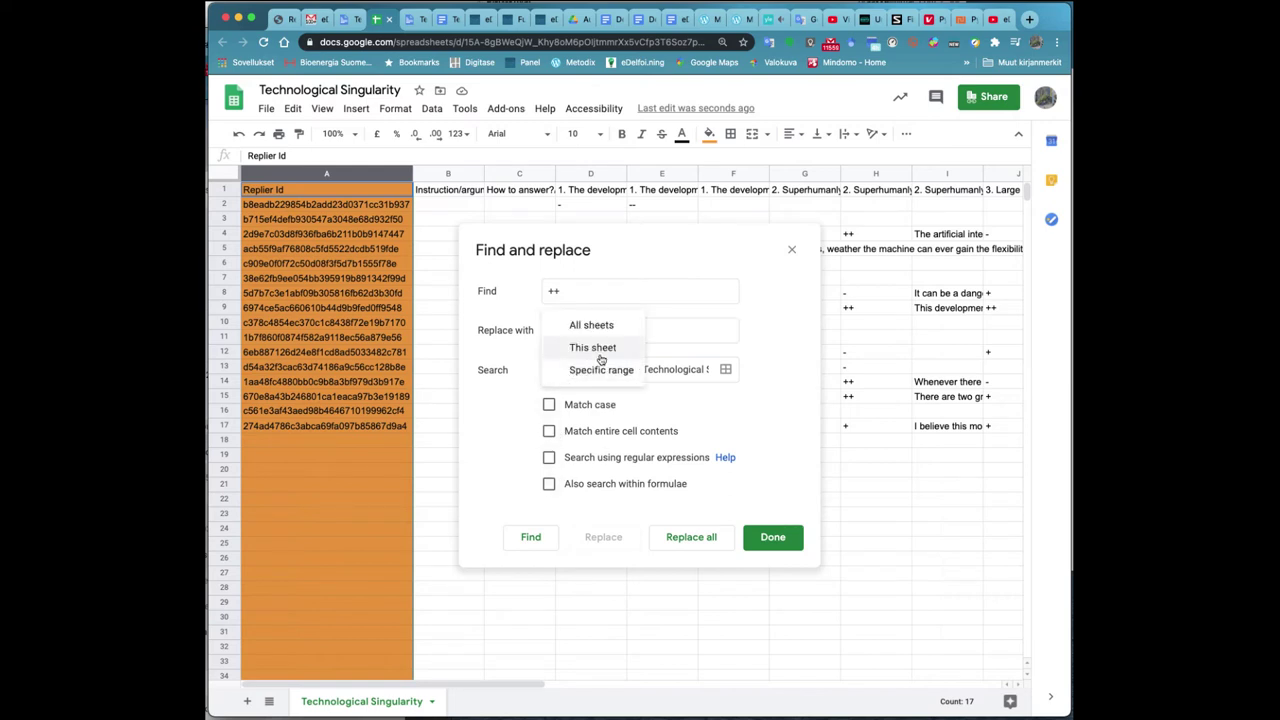
{"action": "left_click", "coordinate": [601, 352]}
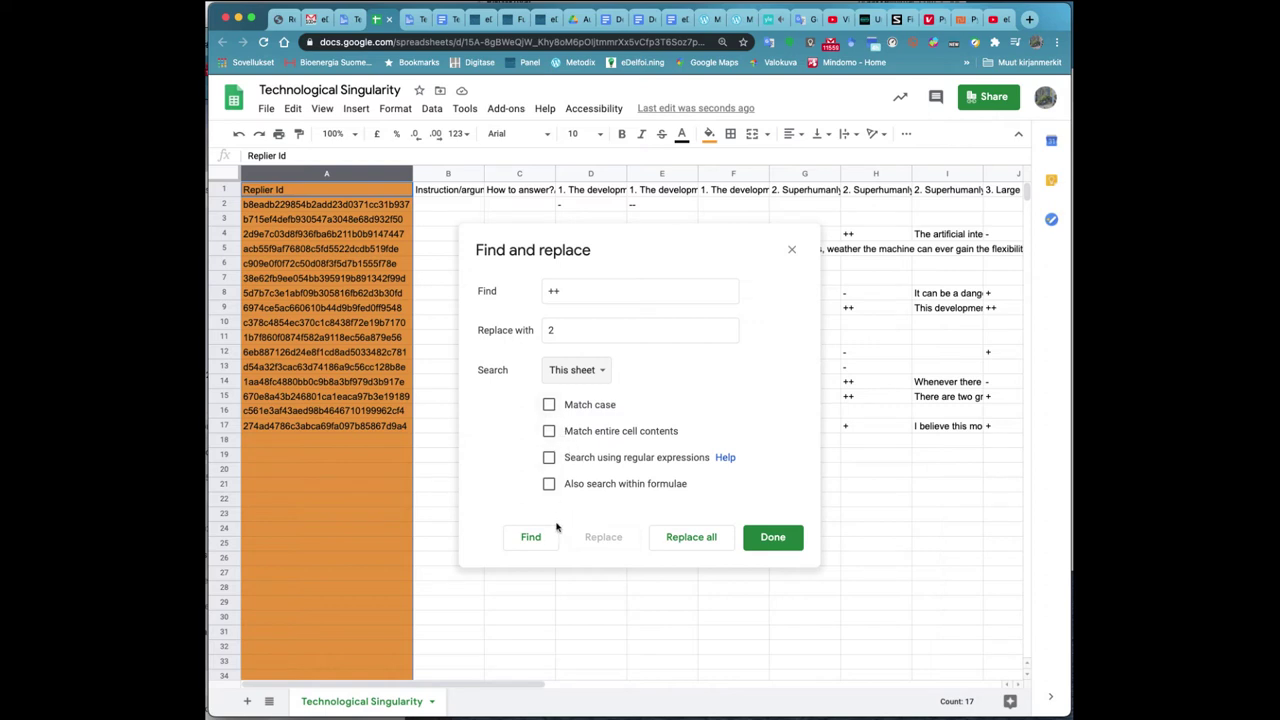
{"action": "left_click", "coordinate": [679, 548]}
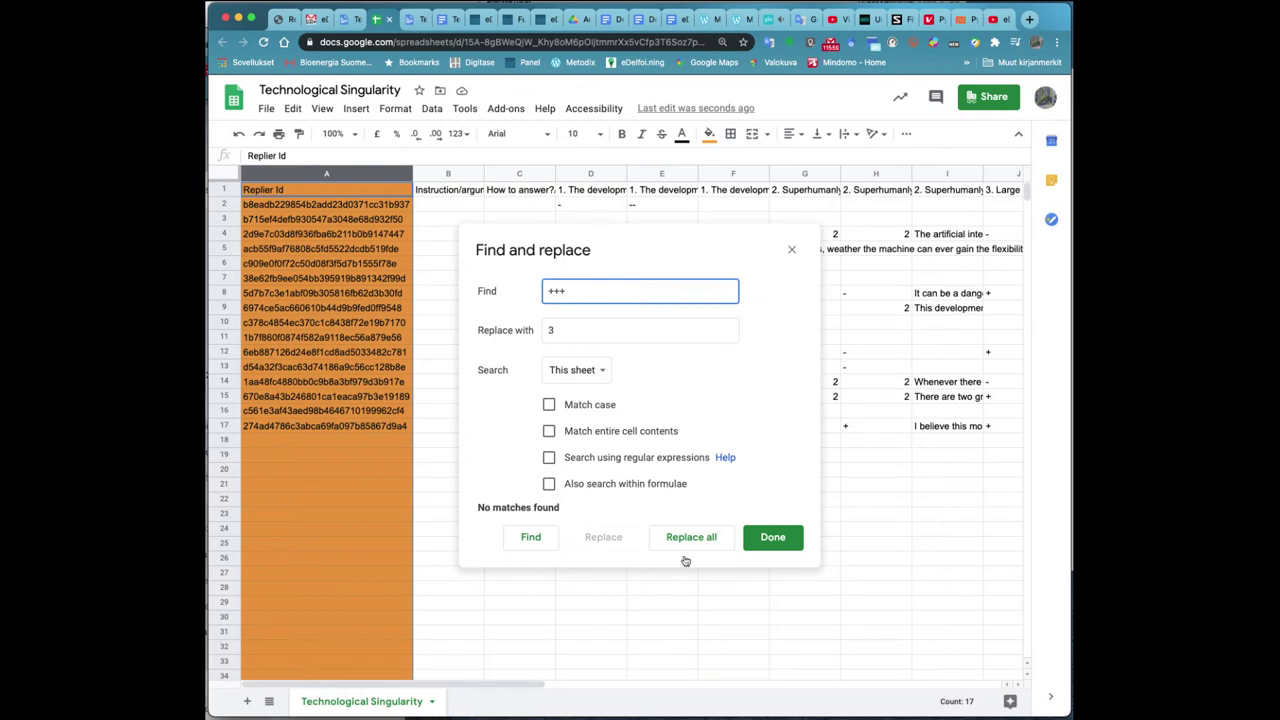
Step: Try replacing +++ with 3, then replace every remaining + with 1
{"action": "left_click", "coordinate": [694, 545]}
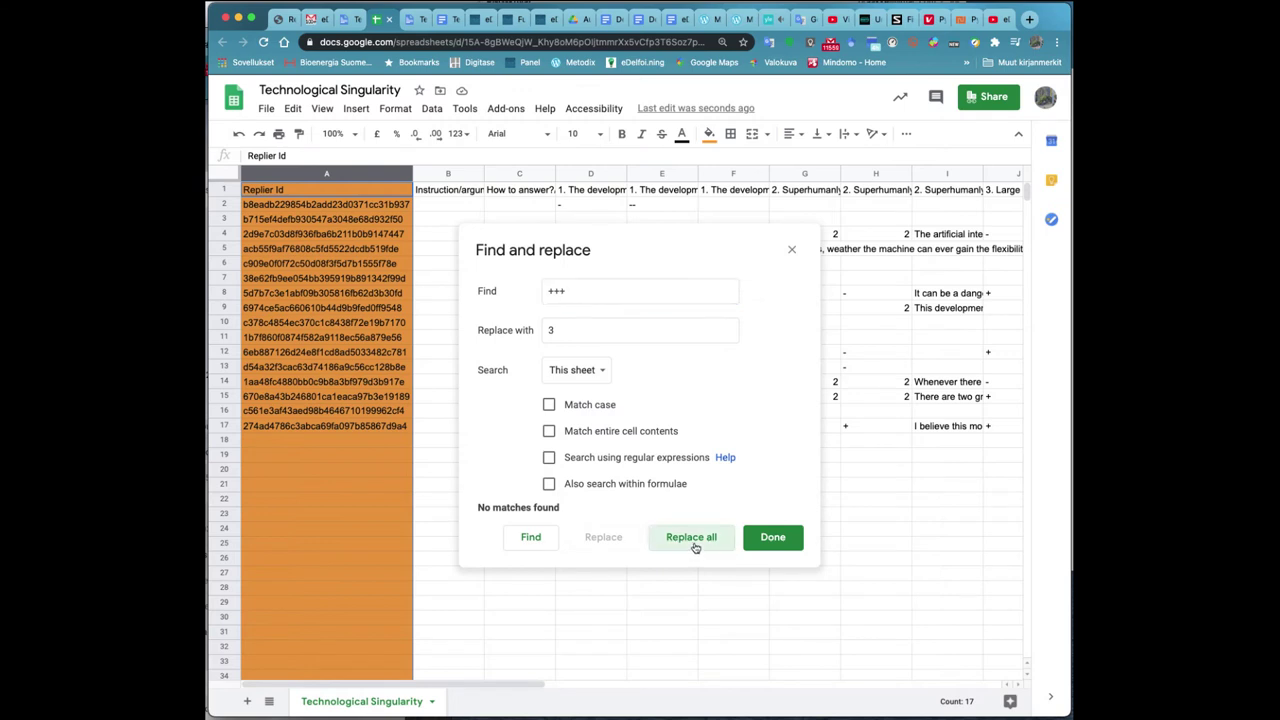
{"action": "left_click", "coordinate": [579, 293]}
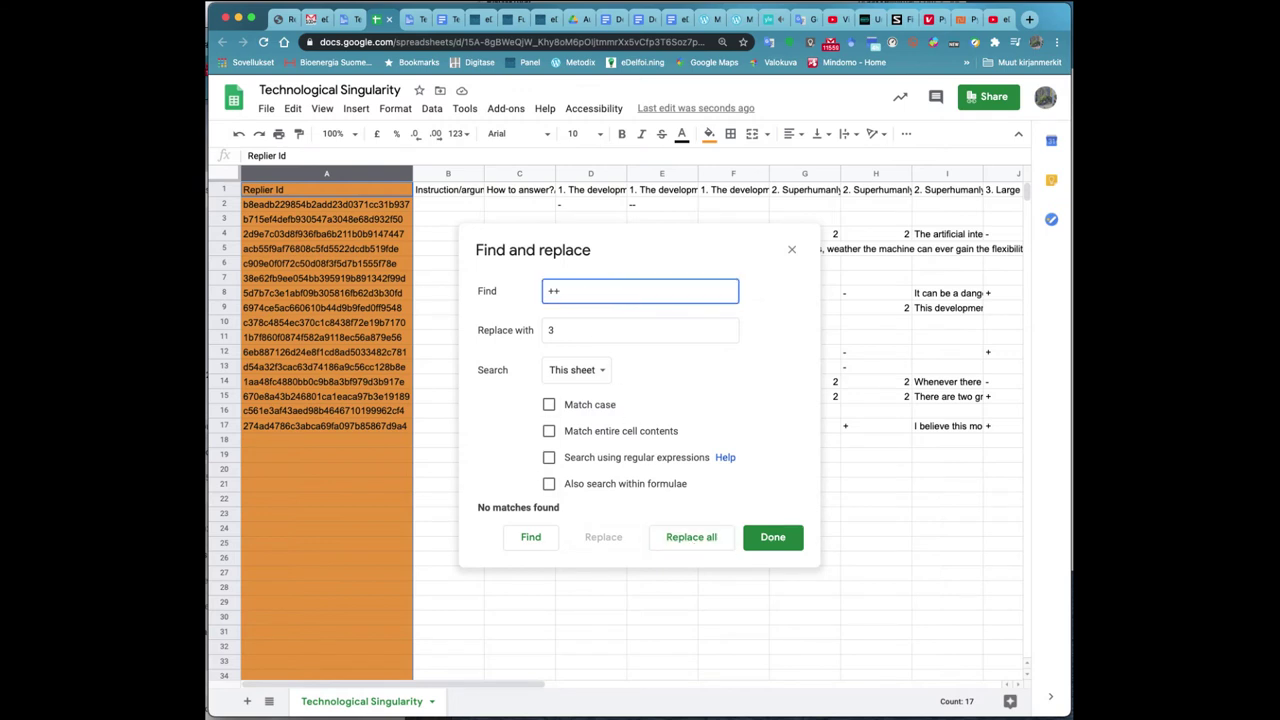
{"action": "left_click", "coordinate": [571, 321]}
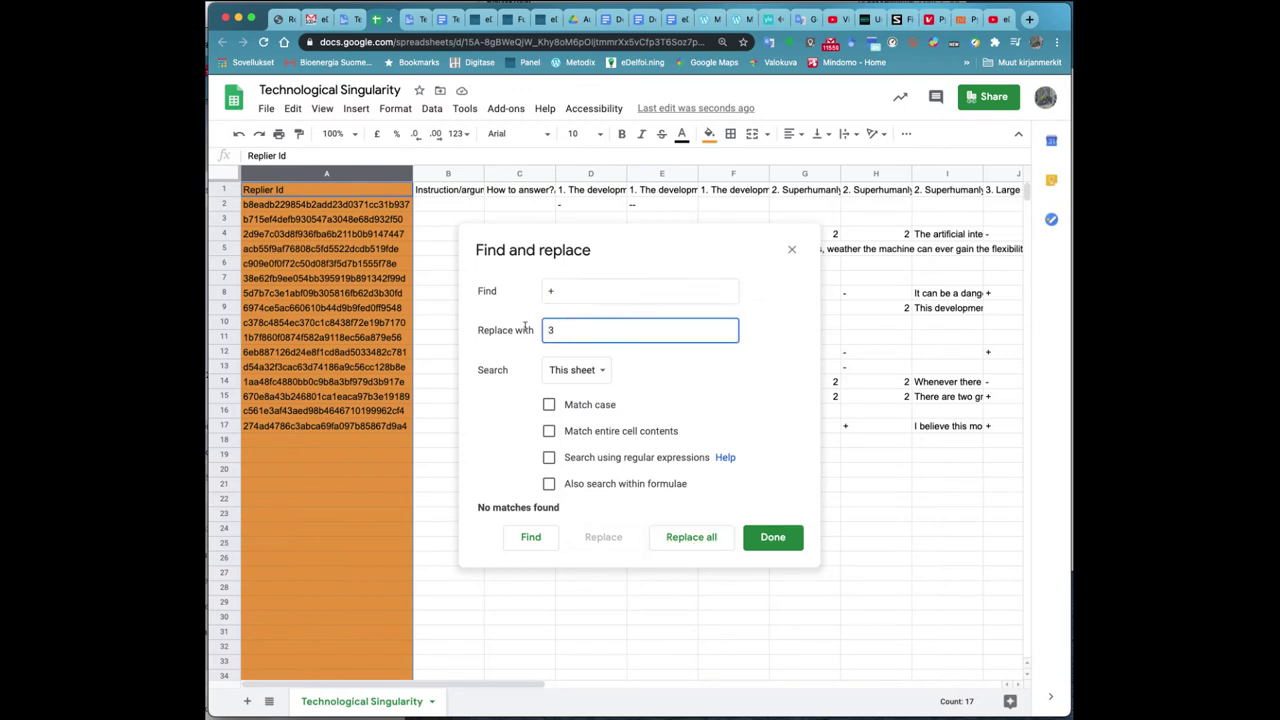
{"action": "left_click_drag", "start_coordinate": [549, 329], "coordinate": [603, 335]}
{"action": "type", "text": "1"}
{"action": "left_click", "coordinate": [703, 540]}
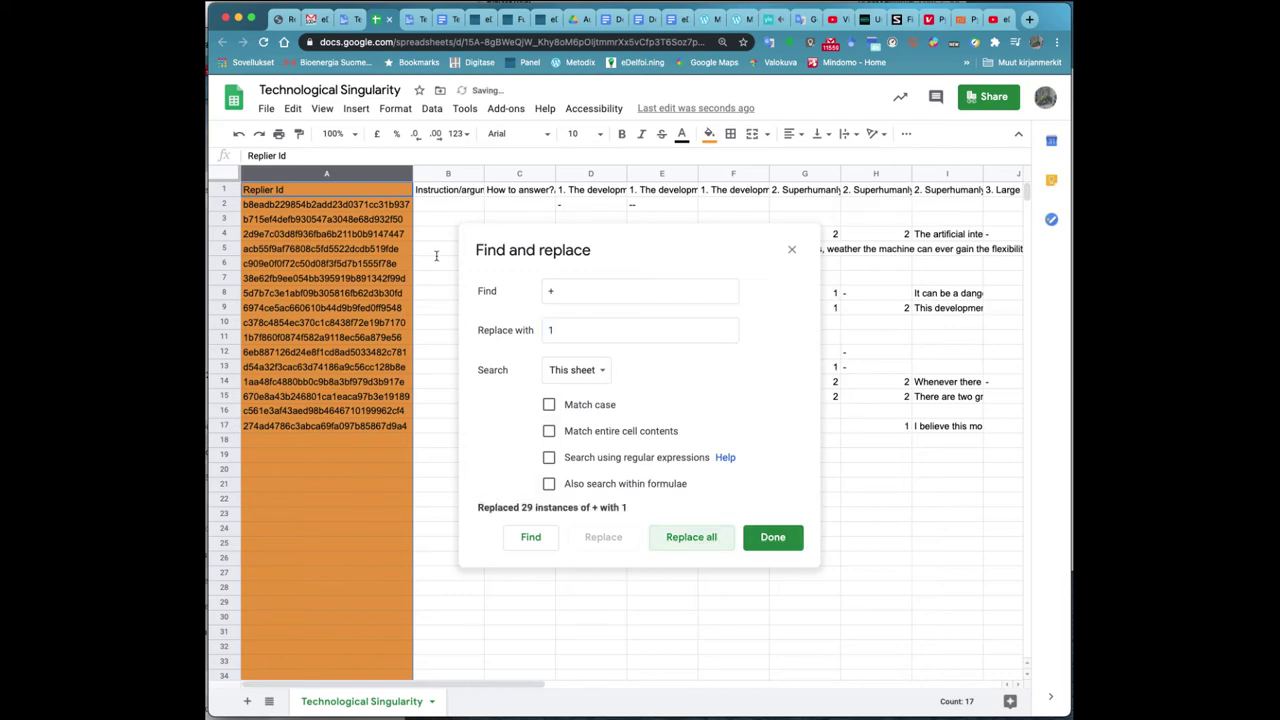